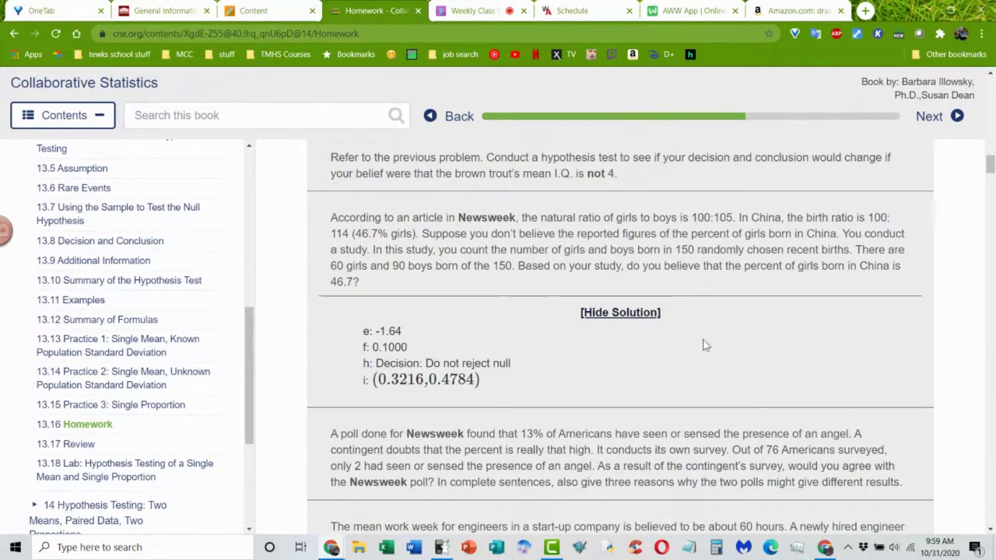
Find the homework problem about engineers' mean work week and highlight its full text, including the data, for reading.
scroll(732, 337, down, 4)
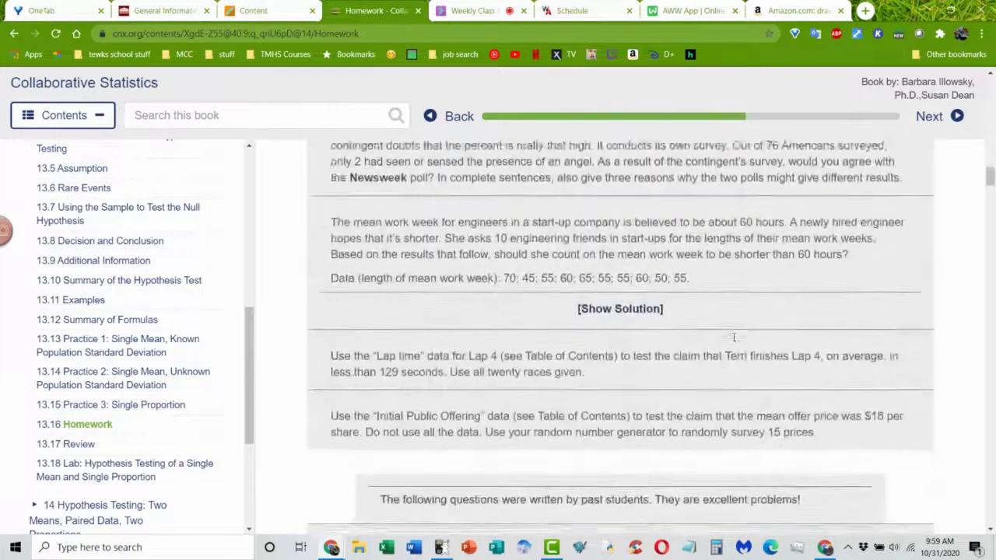
scroll(732, 337, up, 1)
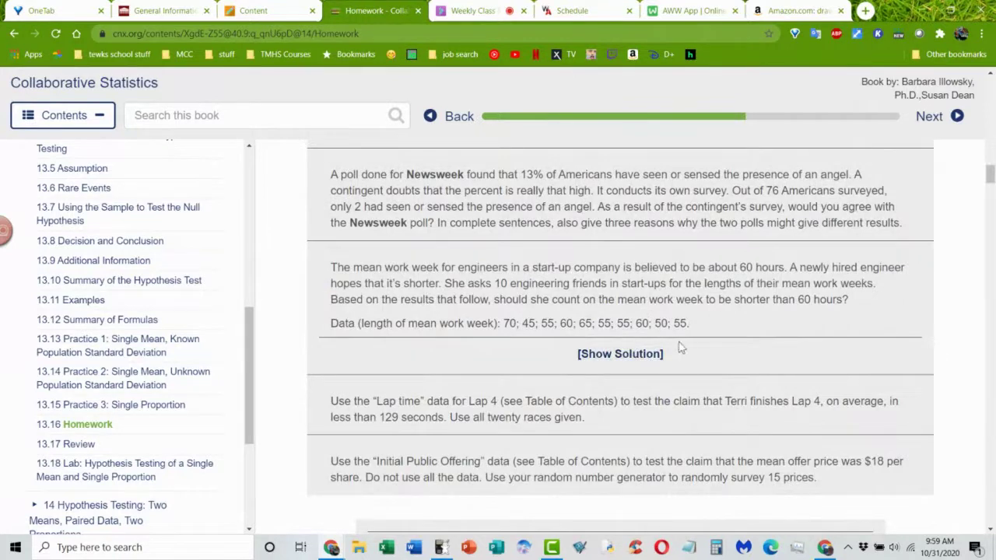
drag(689, 328, 333, 267)
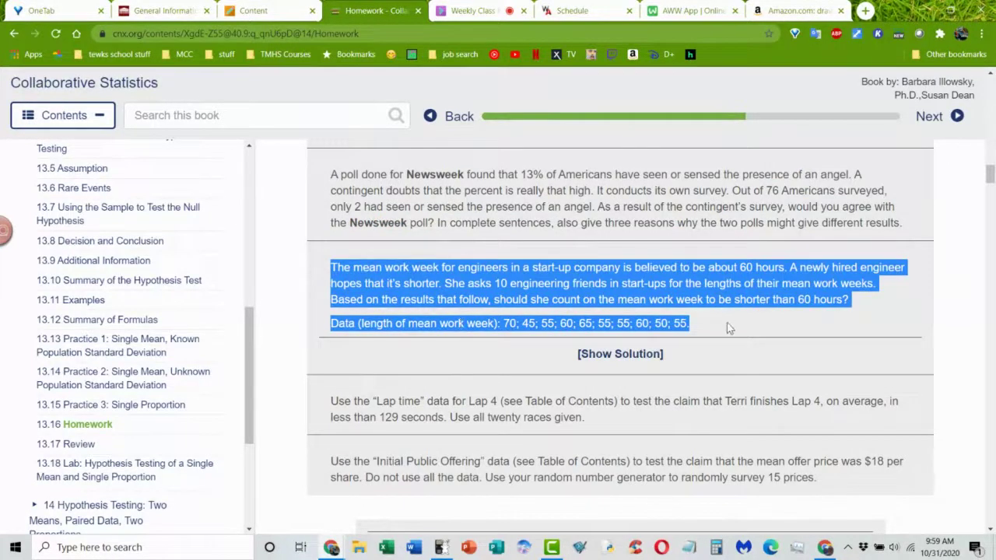
click(729, 328)
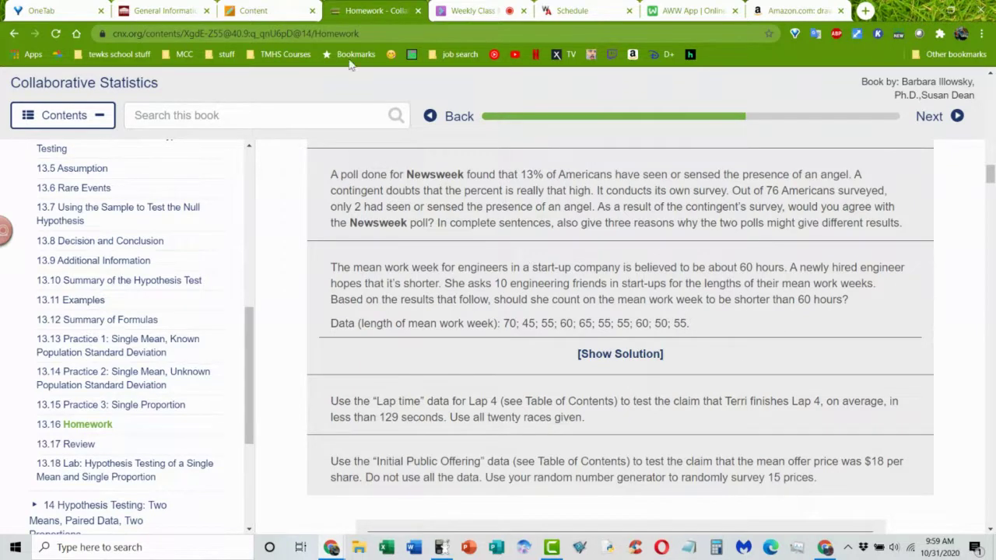
Copy the textbook homework page's URL, switch to Blackboard, dismiss the accessibility notice, and start a new web link in the Chapter 9 folder.
click(369, 34)
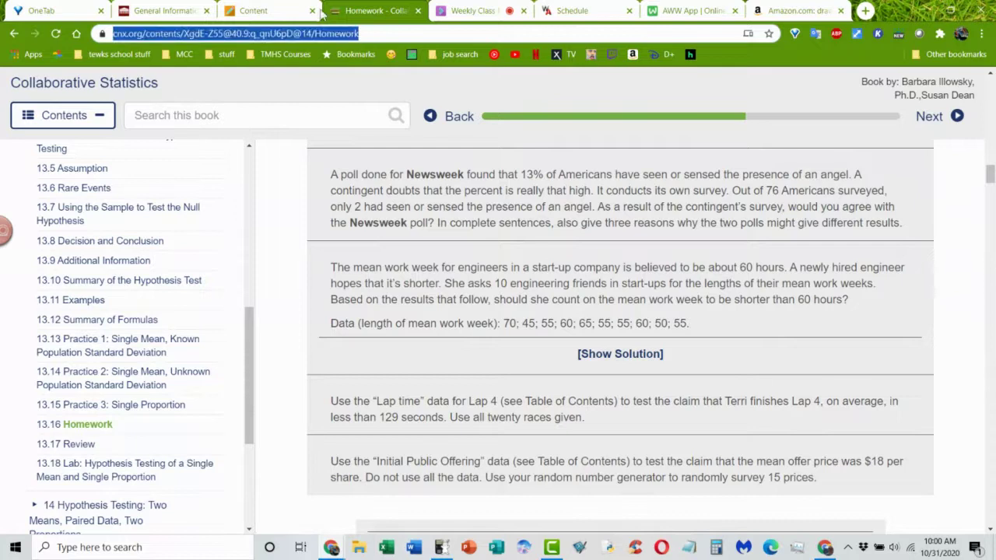
click(265, 13)
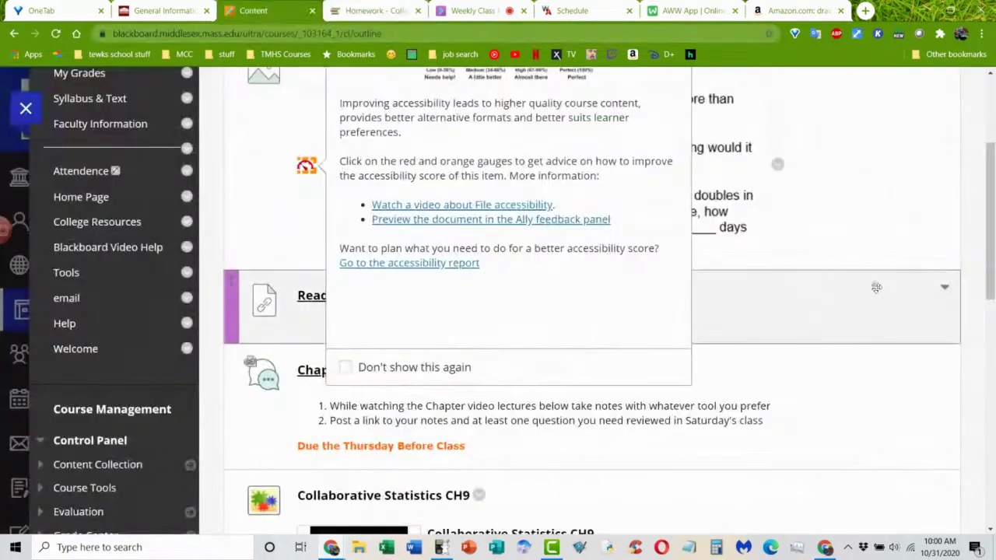
scroll(700, 237, up, 3)
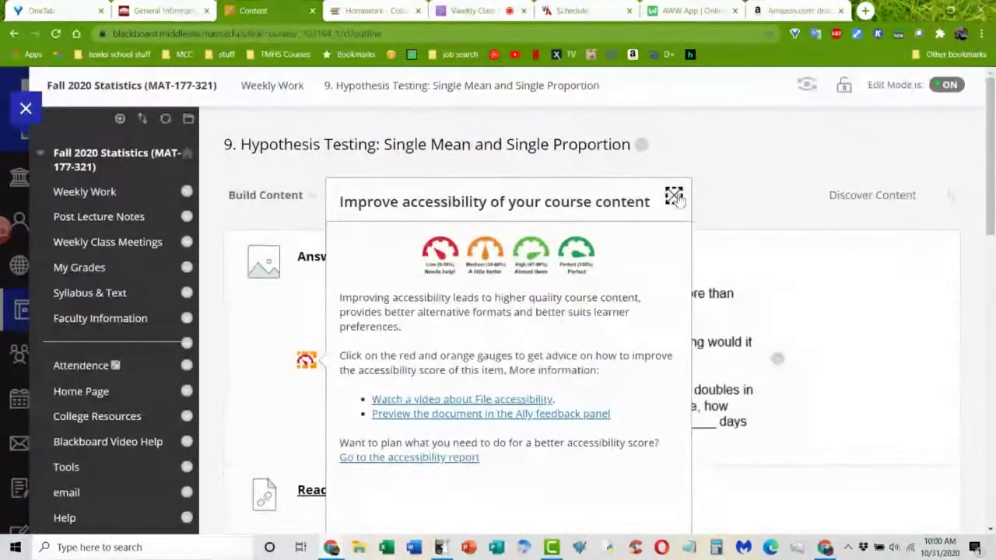
click(673, 196)
mouse_move(271, 202)
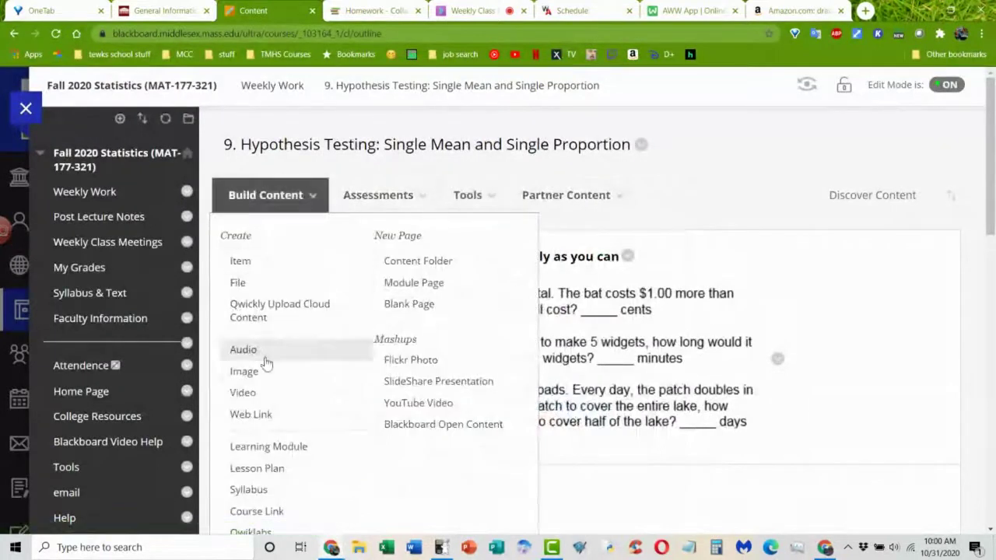
click(268, 423)
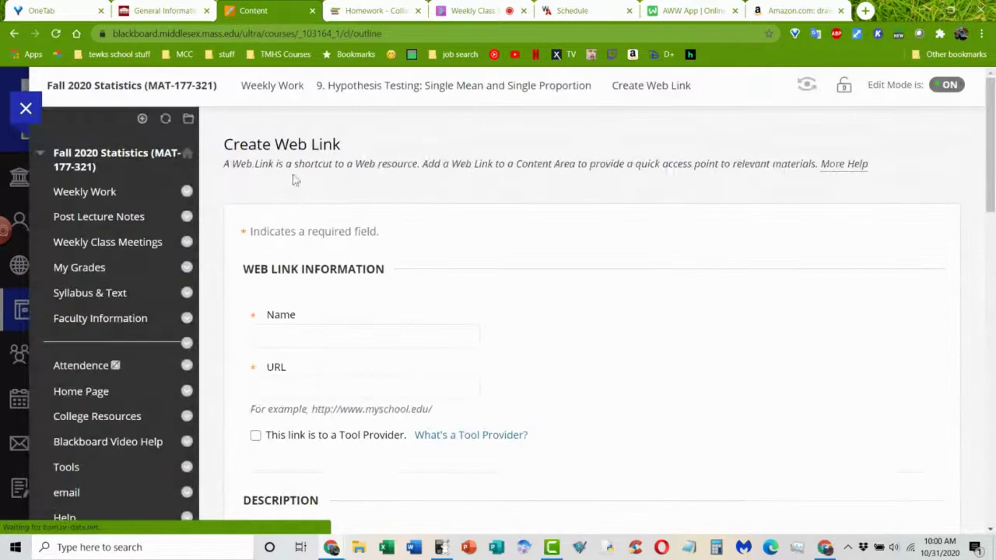
Name the web link "Chapter 9 hw from texrt", paste the copied homework page address as its URL, and submit it.
click(330, 332)
text(Chapter )
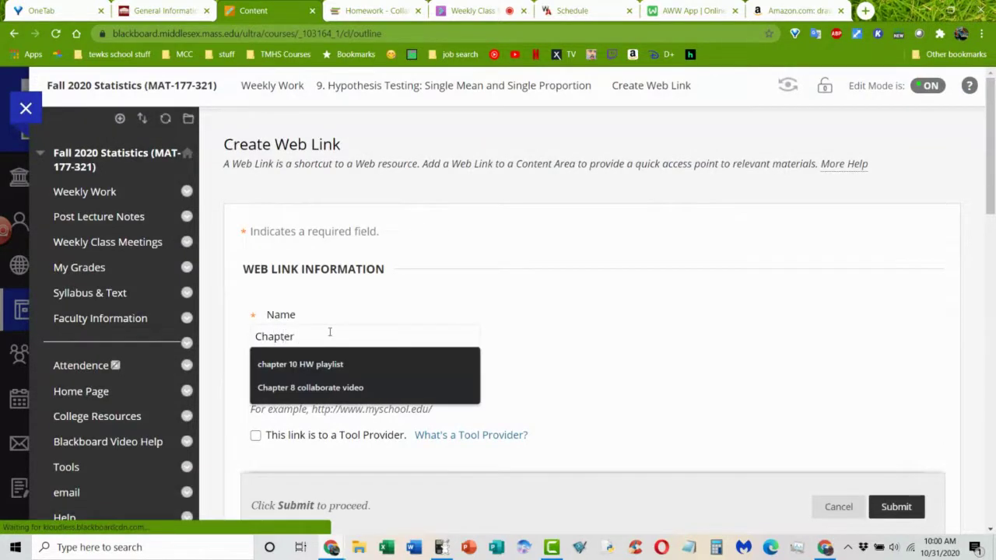
text(9 hw from texrt)
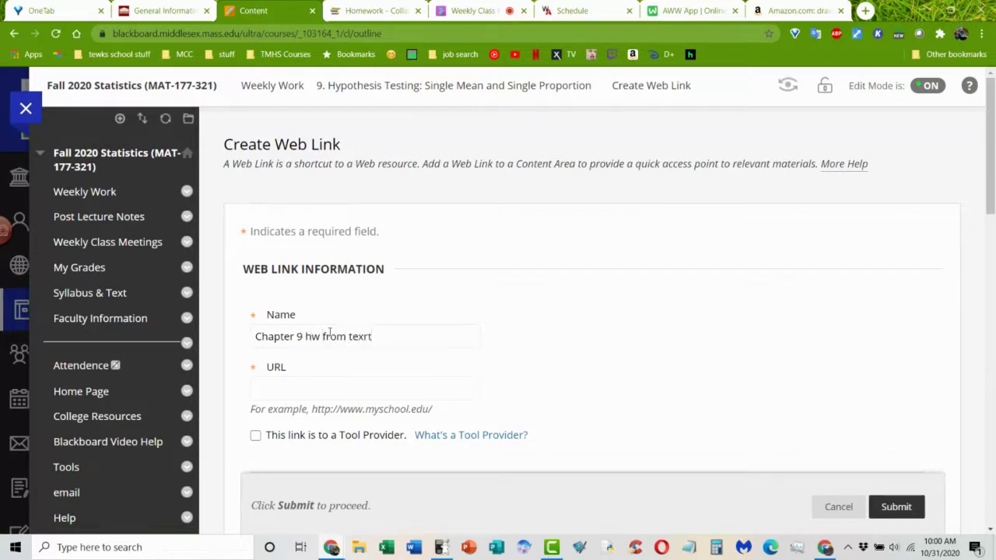
click(325, 385)
key(ctrl+v)
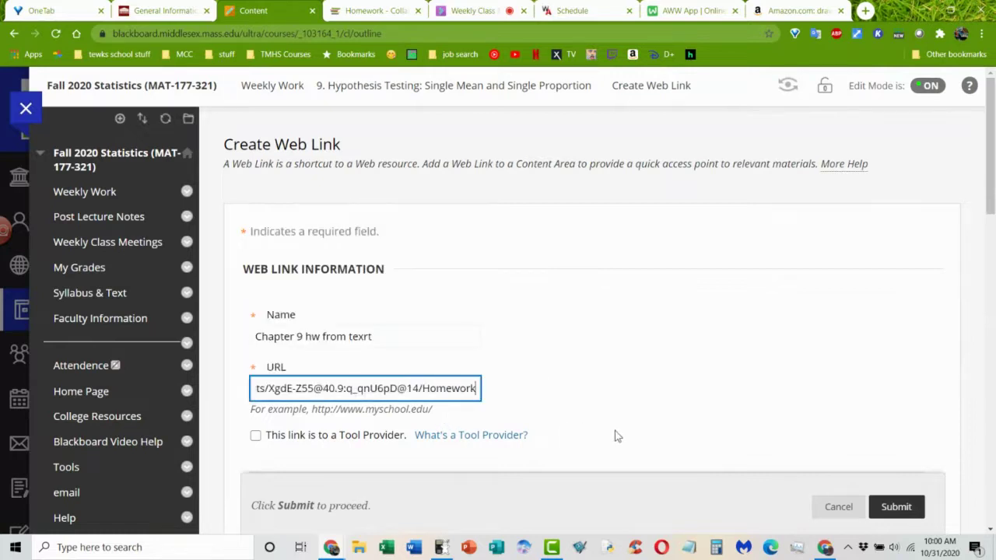
scroll(754, 474, down, 1)
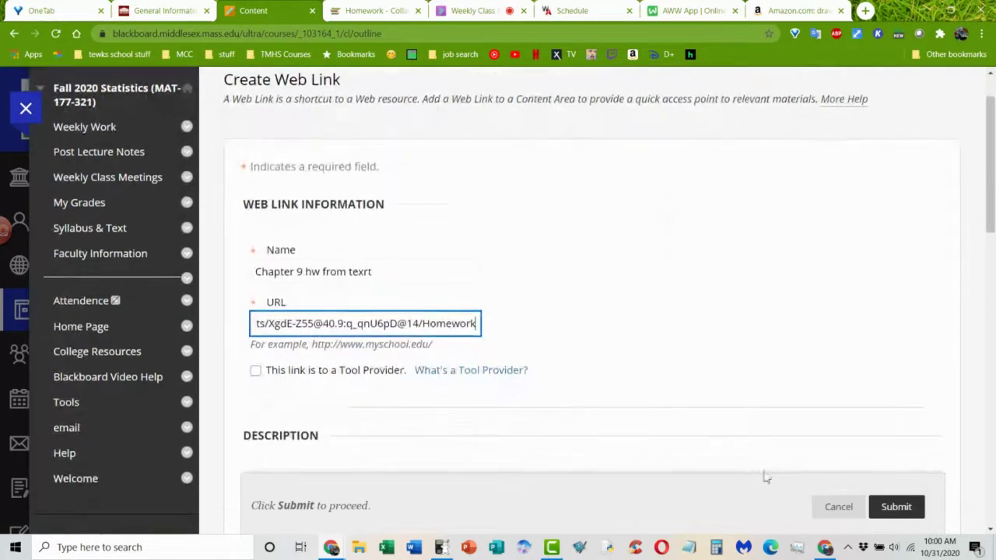
click(897, 508)
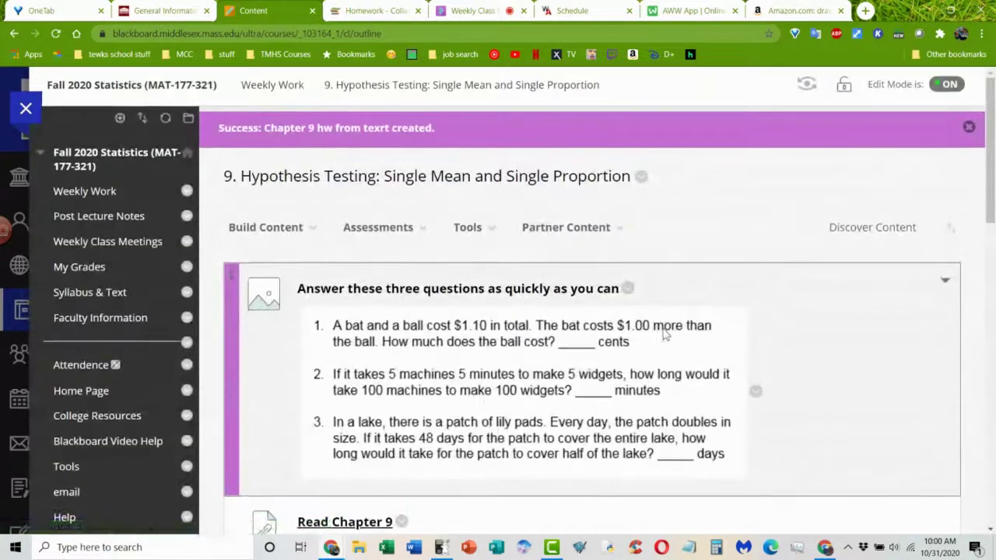
Correct the new web link's name to "Chapter 9 hw from text", submit the edit, and check it in the content list.
scroll(662, 329, down, 10)
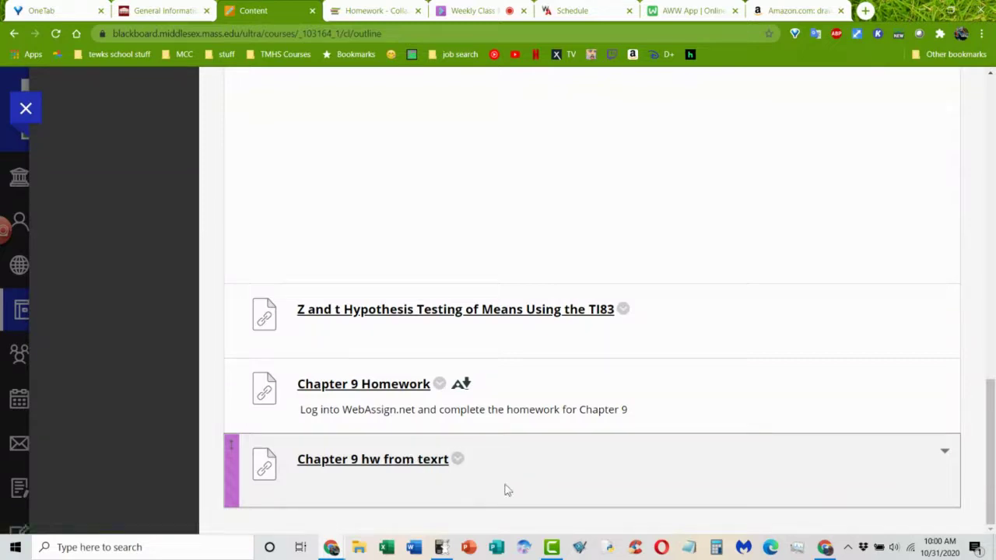
click(457, 460)
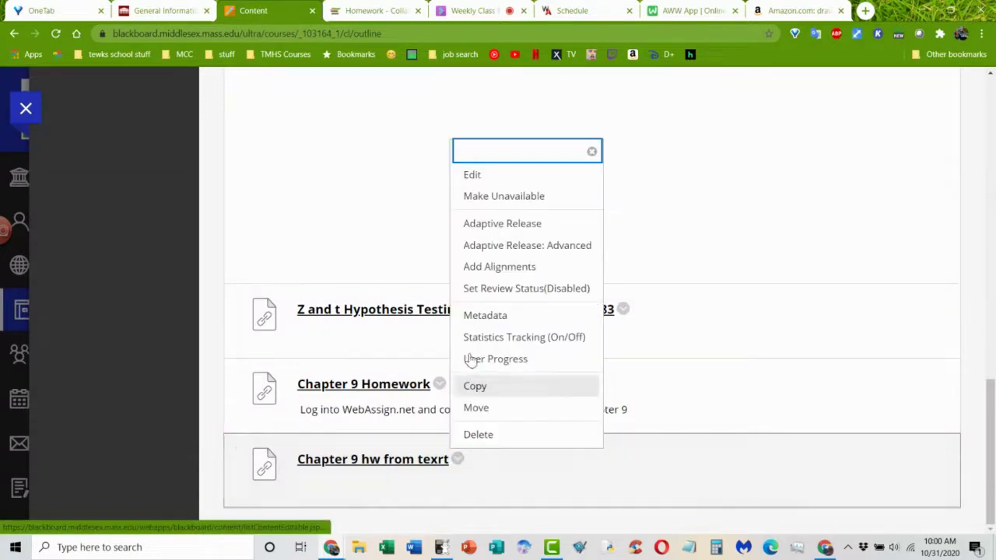
click(510, 180)
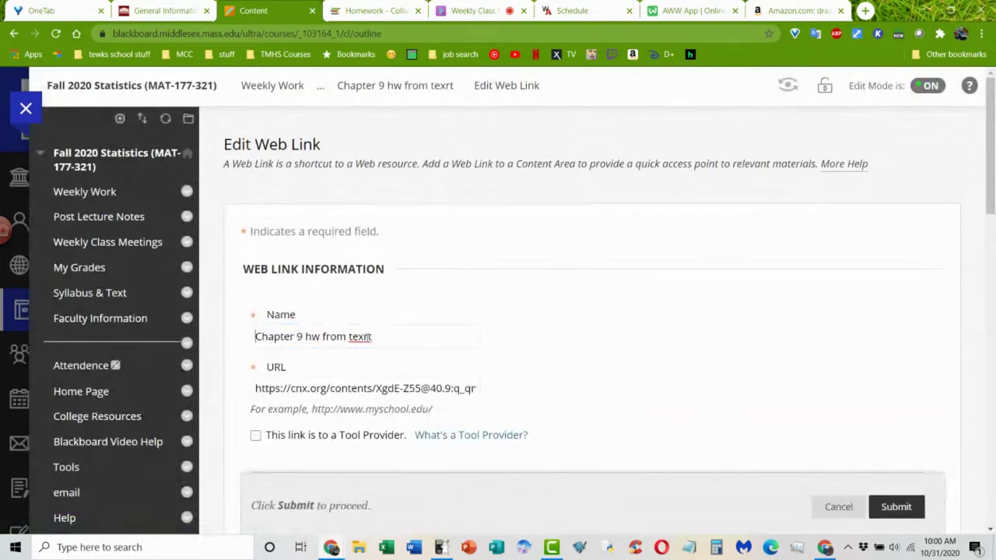
click(365, 336)
key(BackSpace)
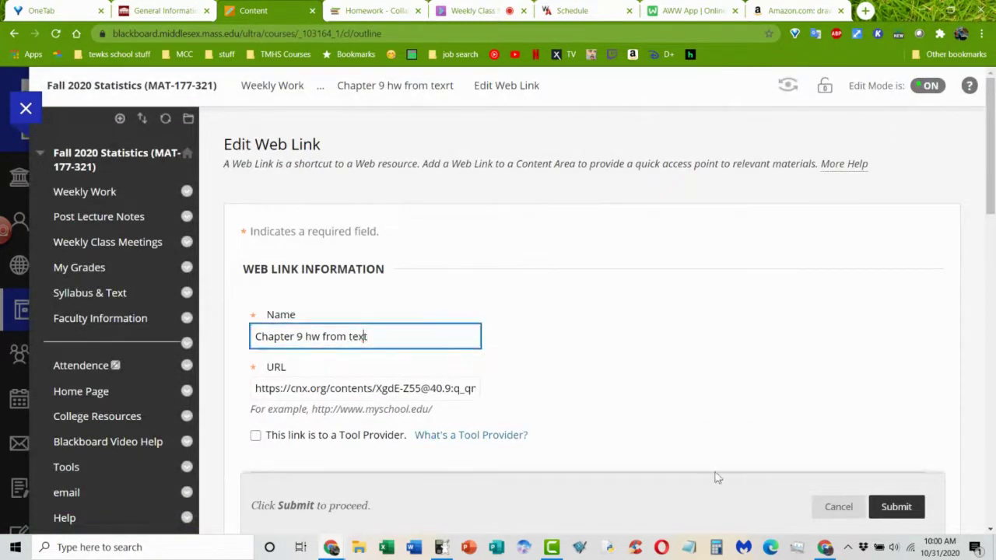
click(896, 510)
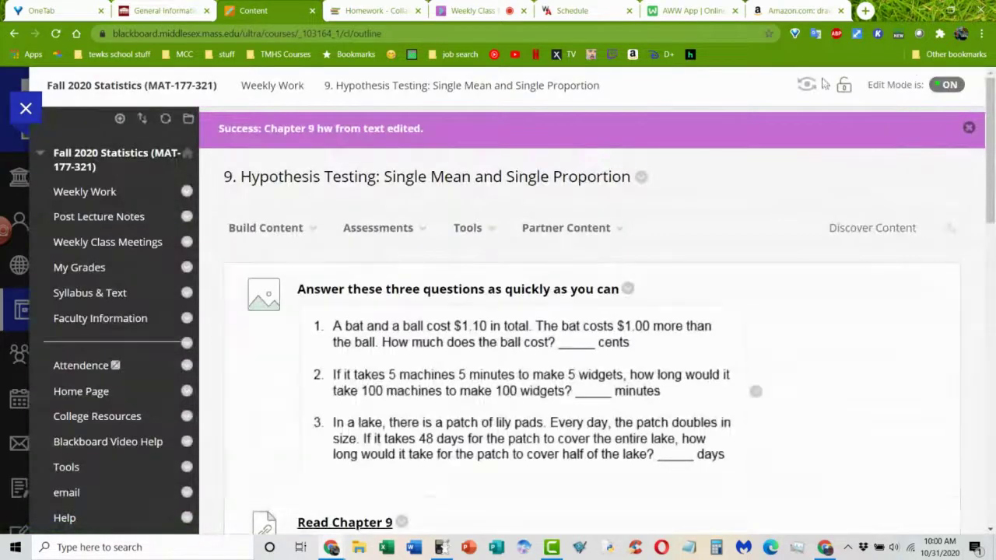
scroll(834, 81, down, 1)
scroll(834, 81, down, 10)
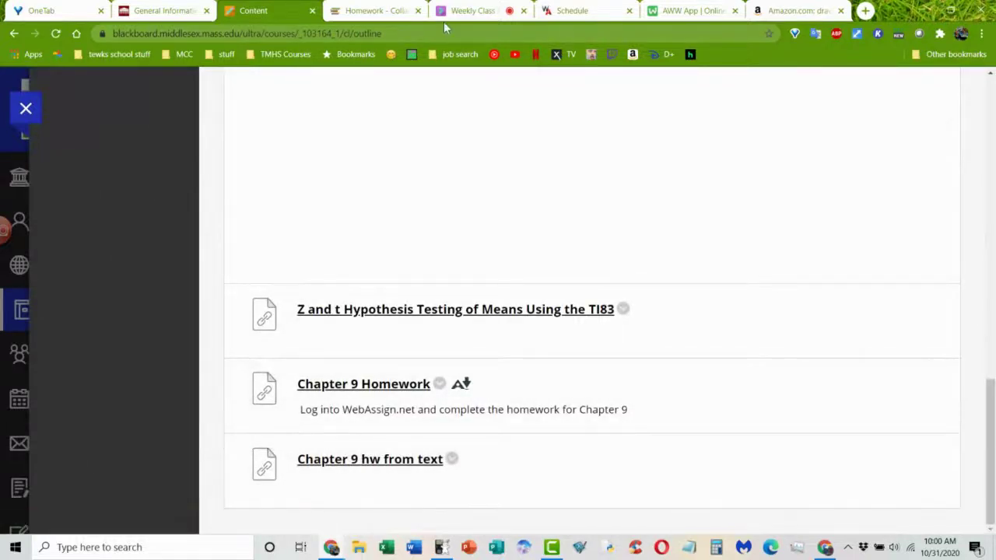
Switch to WebAssign and open the ScoreView for MAT 177, section 321 from the home page.
click(389, 12)
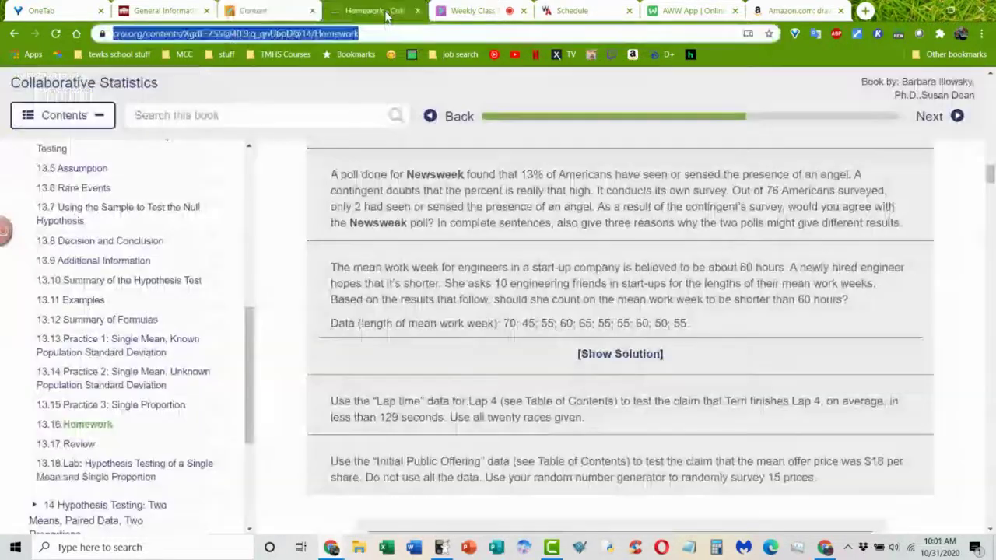
click(459, 11)
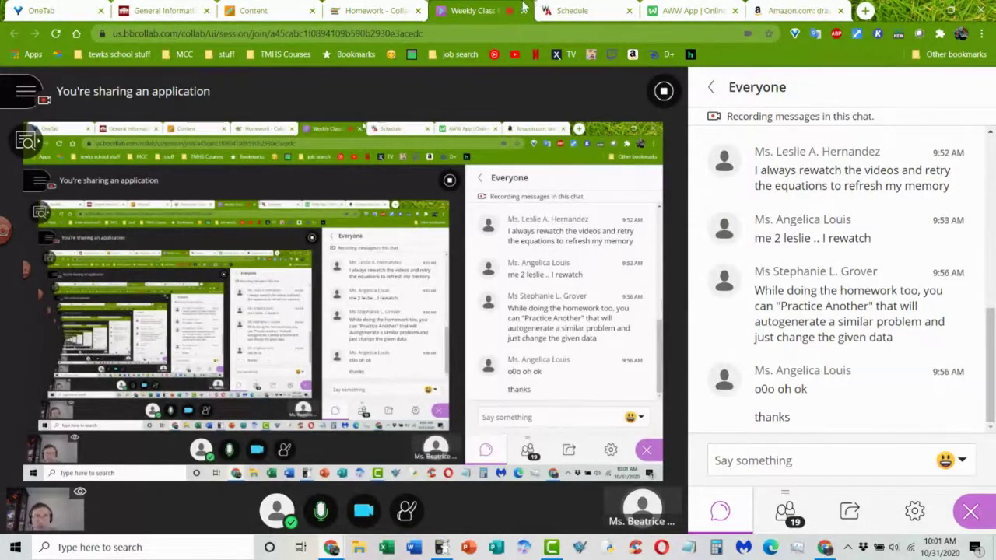
click(585, 16)
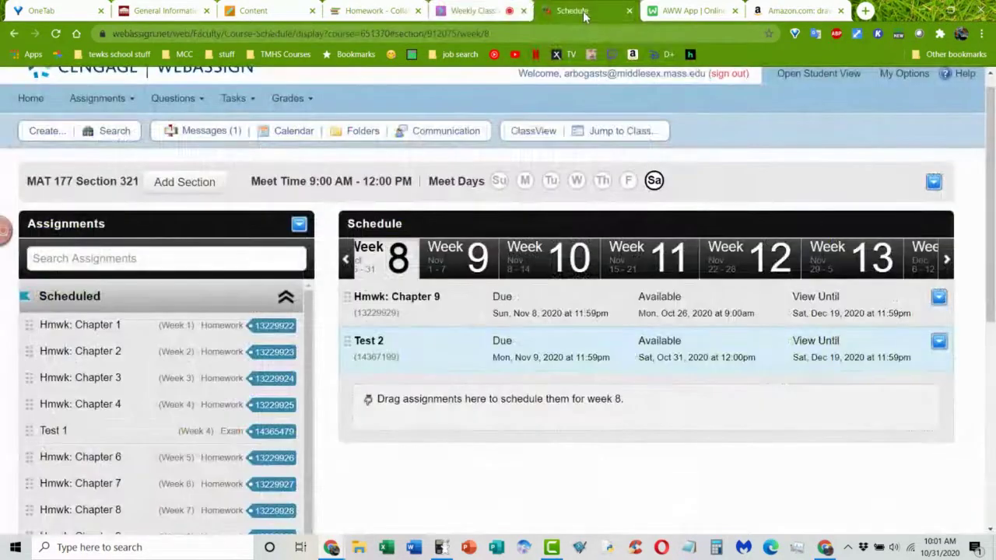
click(31, 99)
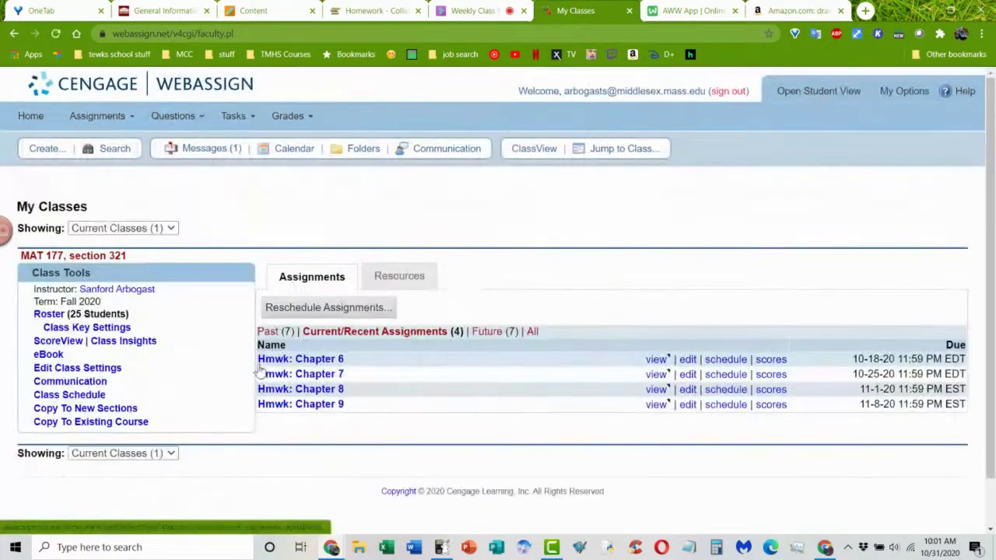
click(48, 343)
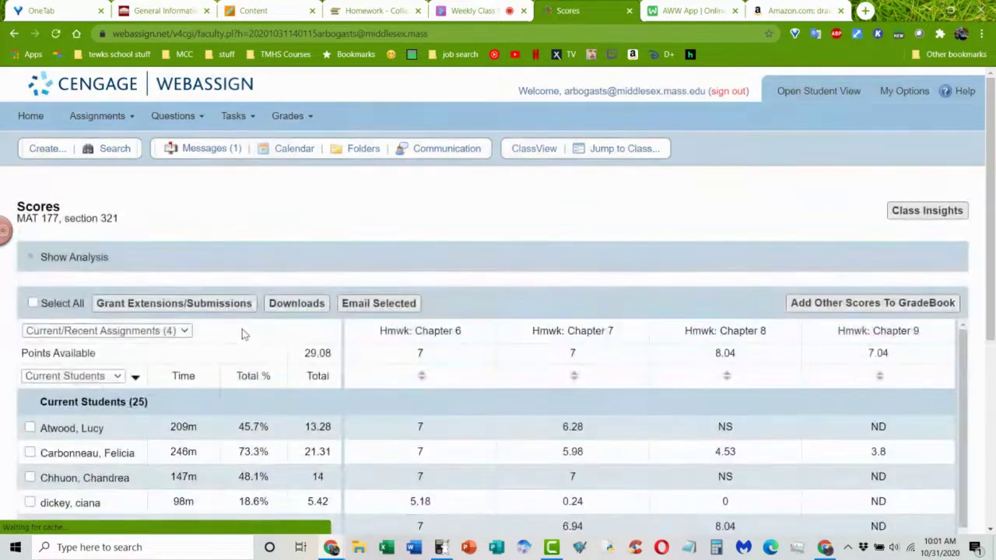
Find the student with a 0.32 score on Chapter 7 in the scores table and open that student's grades summary.
scroll(244, 334, down, 3)
scroll(458, 312, down, 2)
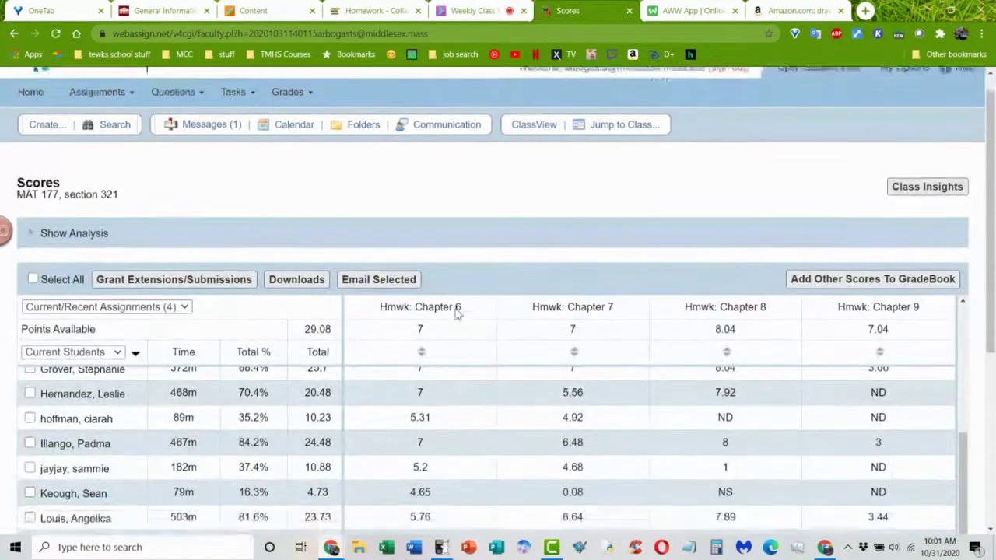
scroll(459, 317, down, 5)
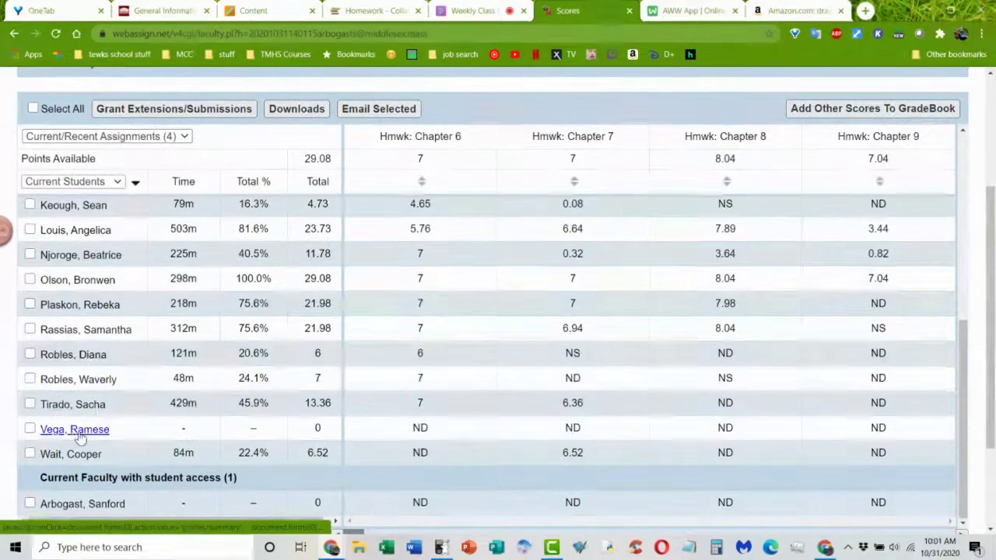
scroll(90, 331, up, 1)
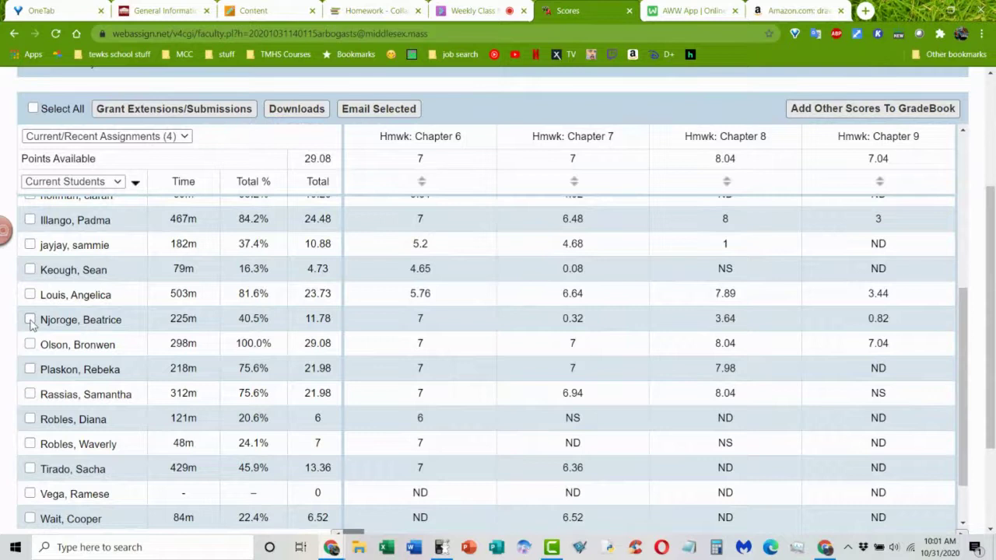
click(101, 325)
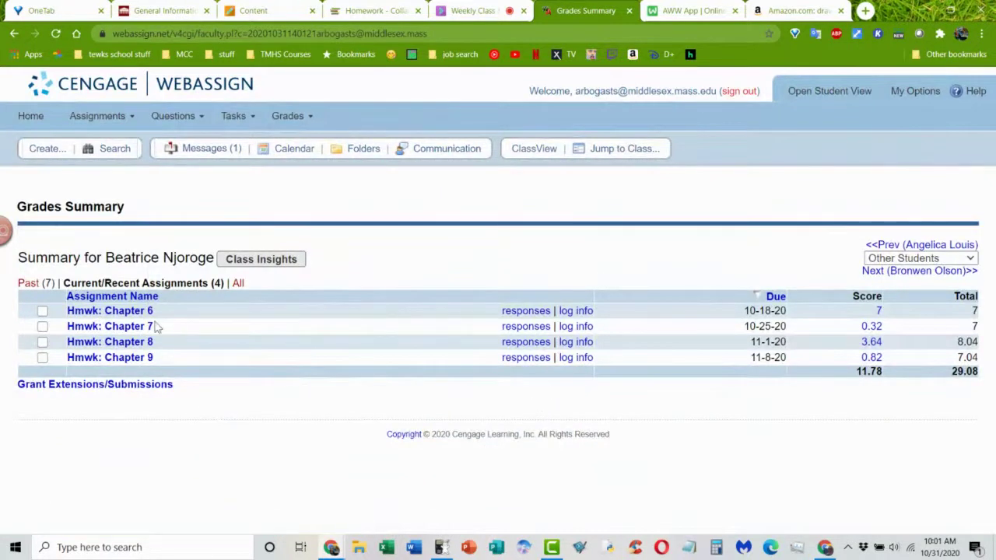
Open extensions for the student's Chapter 7 and Chapter 8 homework and set the Chapter 7 extension to Nov 8 2020 11:59 PM.
click(42, 327)
click(79, 385)
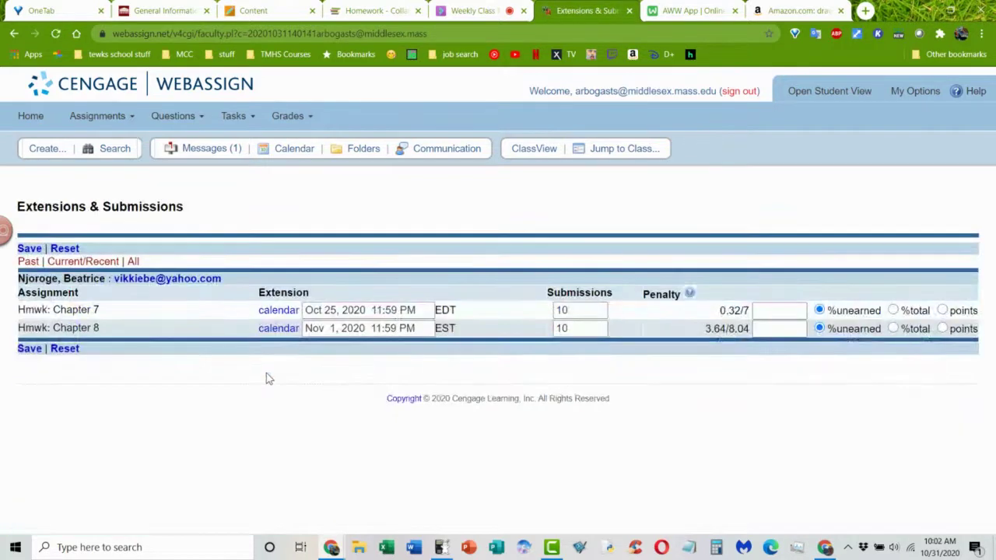
click(274, 310)
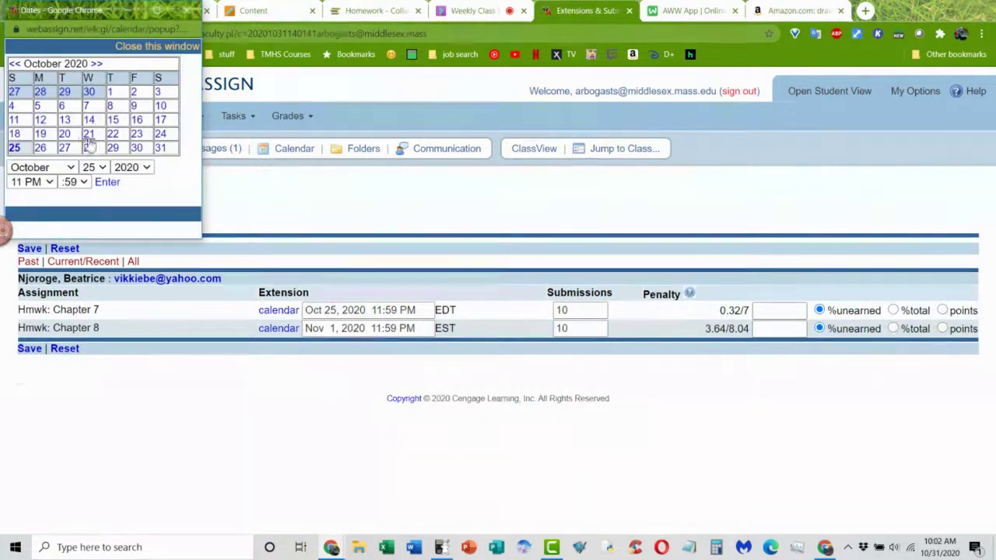
click(97, 64)
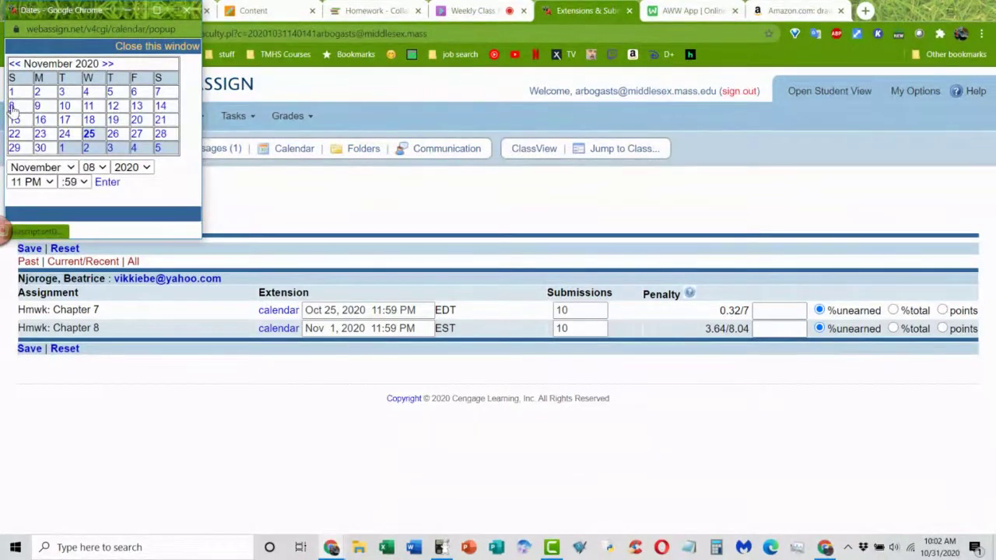
click(108, 182)
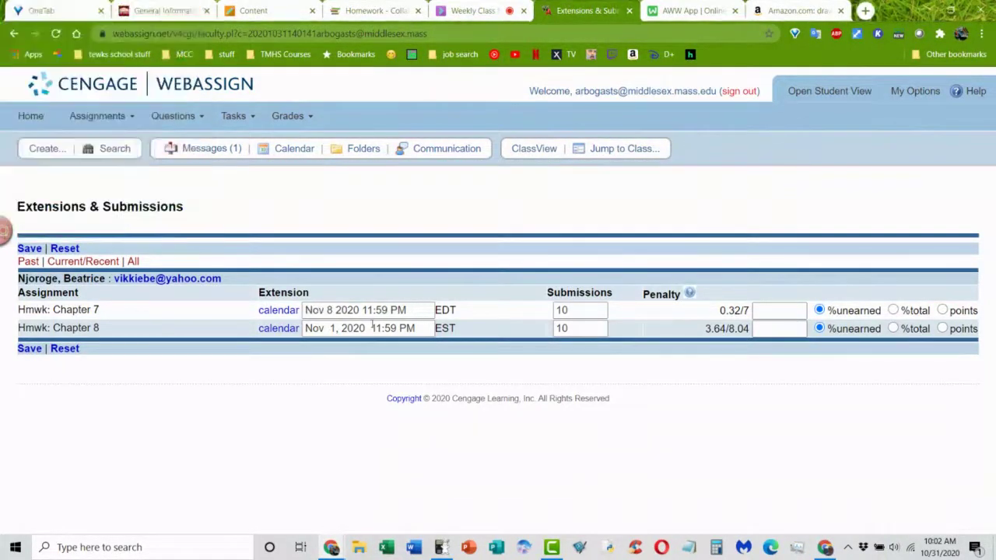
Copy the Chapter 7 extension of Nov 8 2020 11:59 PM to the Chapter 8 homework and save both extensions.
triple_click(368, 310)
key(ctrl+c)
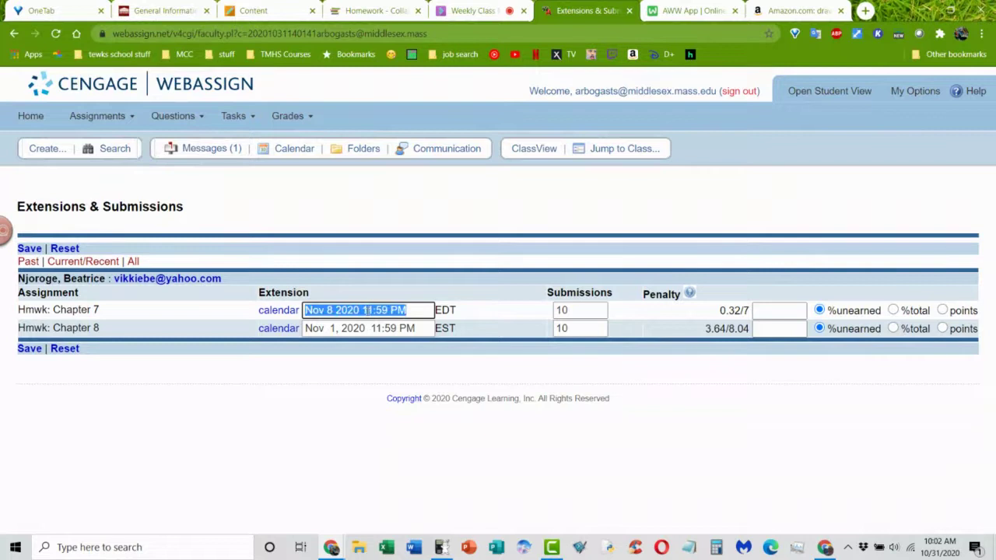
triple_click(357, 329)
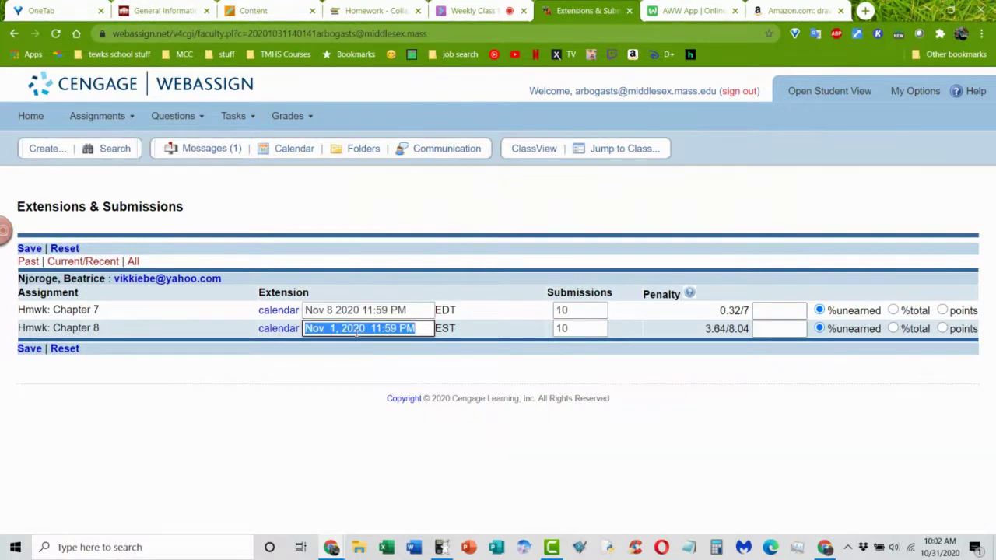
key(ctrl+v)
click(30, 348)
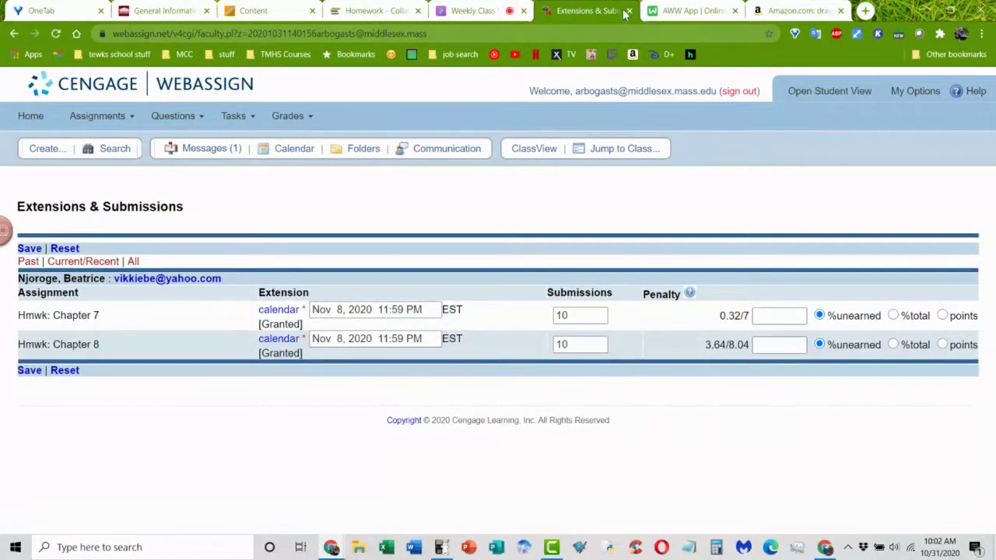
Check the class session chat and look up the student now asking for help in WebAssign's MAT 177, section 321 roster.
click(482, 11)
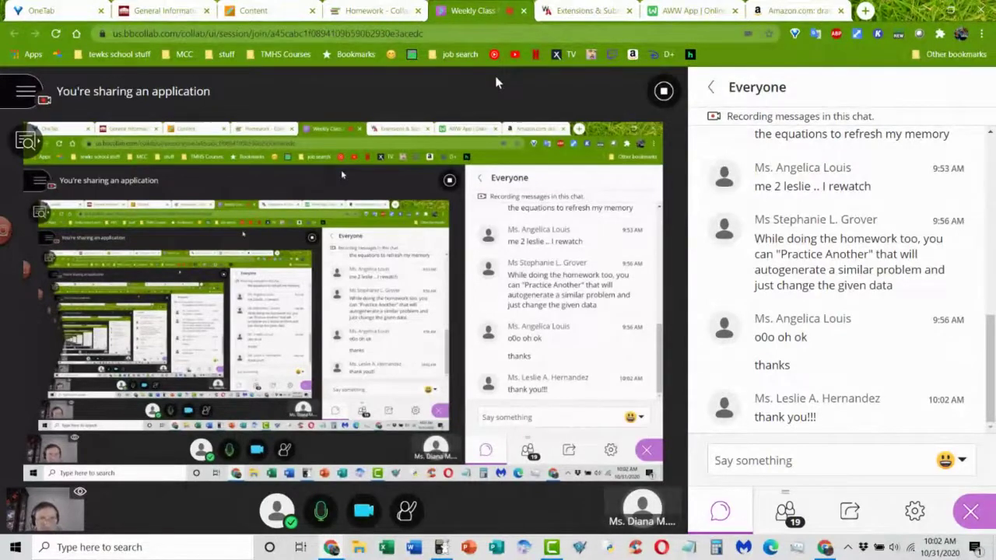
click(602, 10)
click(31, 117)
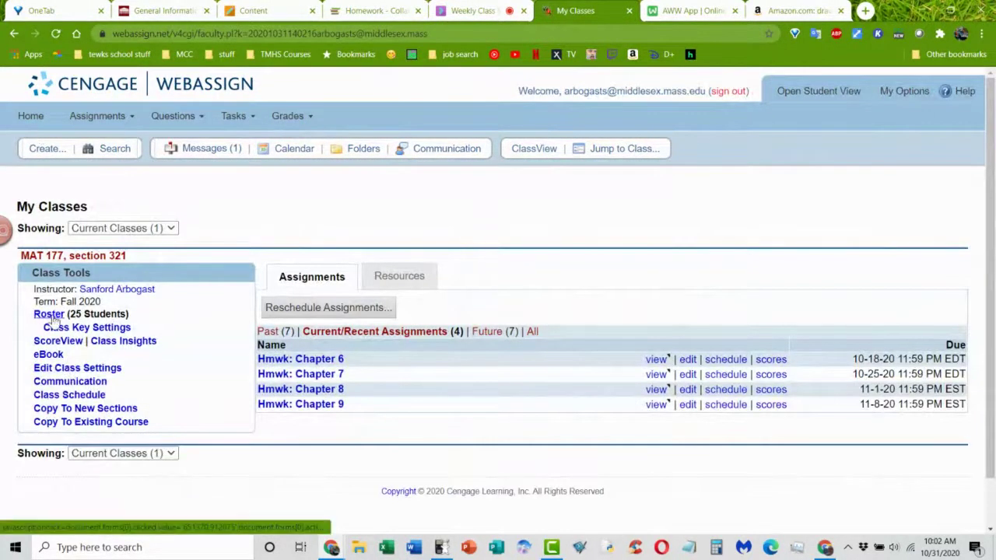
click(50, 318)
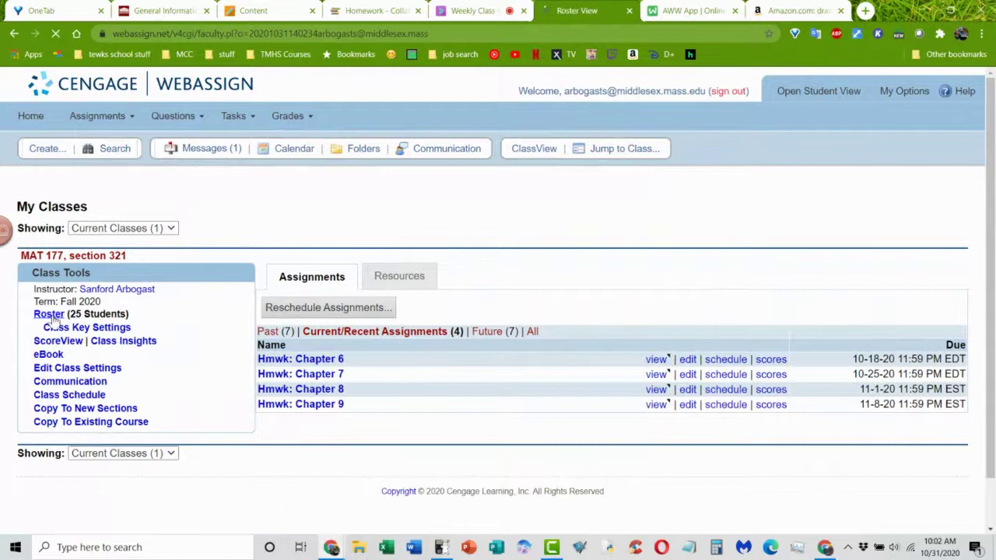
scroll(252, 408, down, 4)
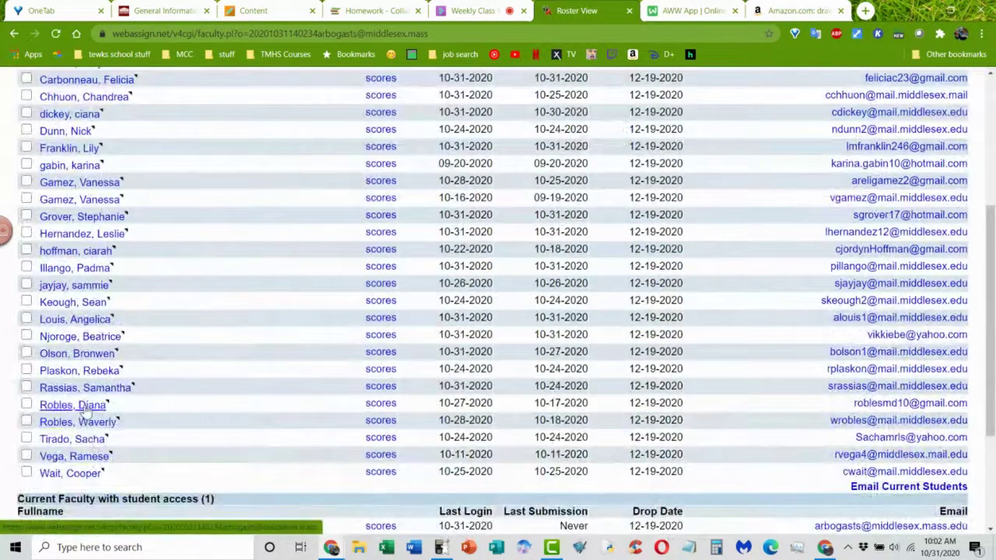
click(45, 411)
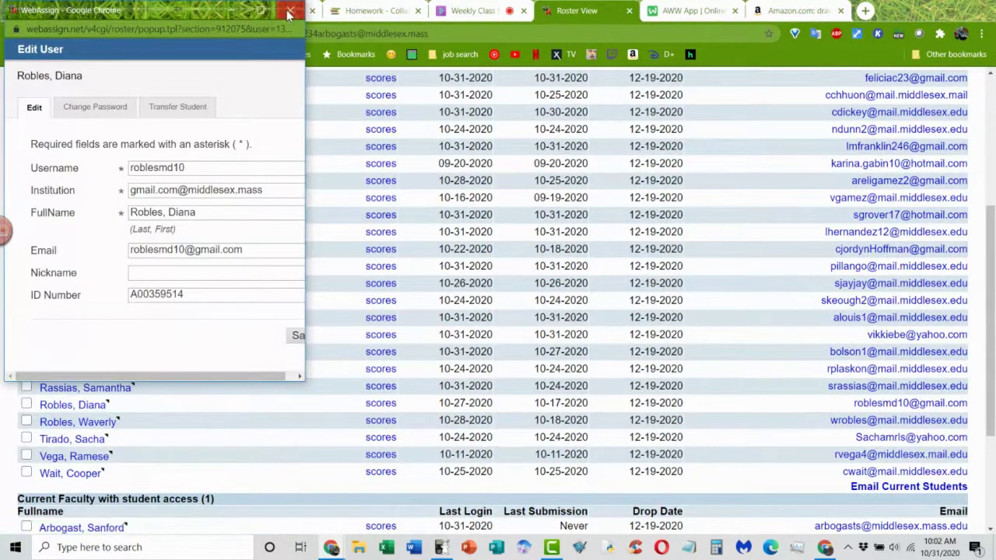
click(347, 153)
scroll(240, 294, up, 3)
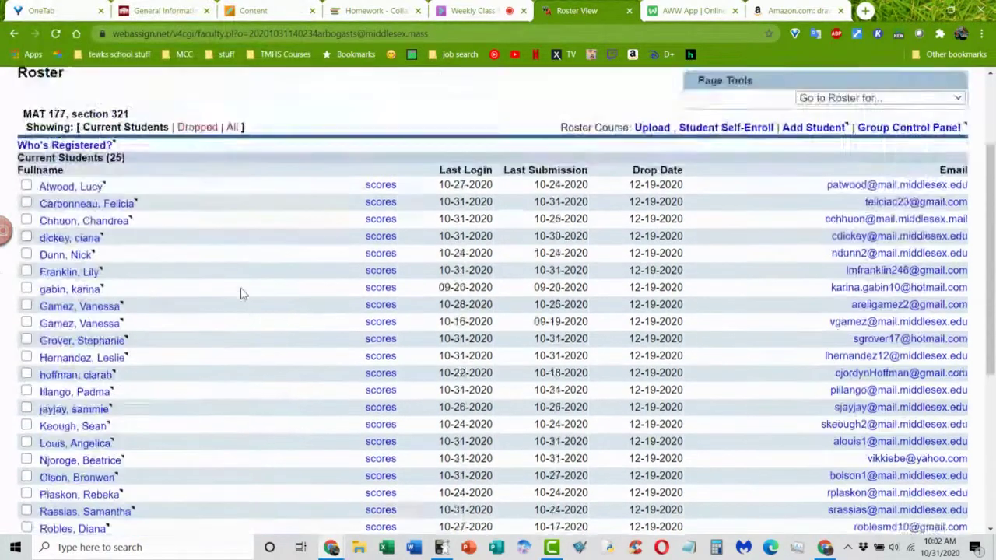
Open the class ScoreView and go to the grades summary of the student with 6 on Chapter 6 and NS on Chapter 7.
click(31, 116)
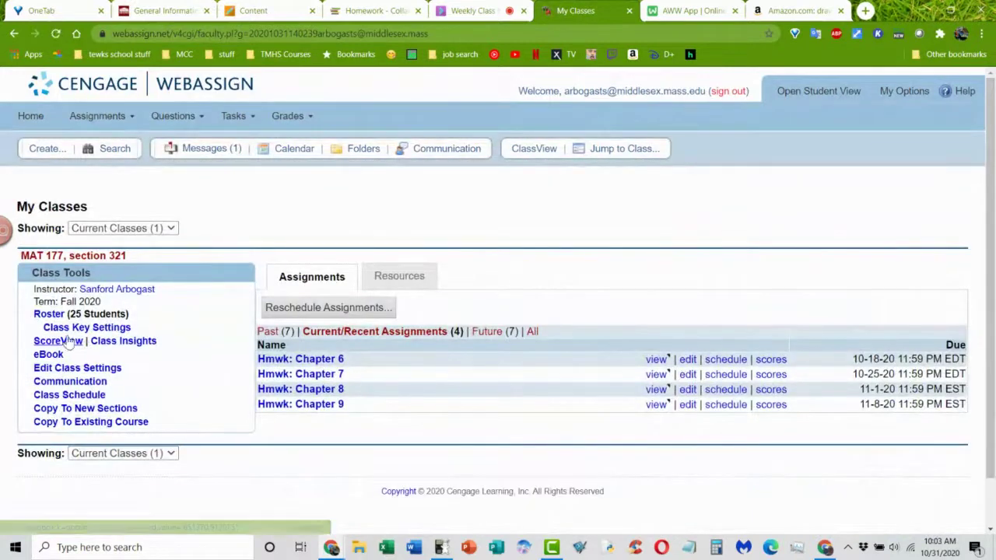
click(62, 341)
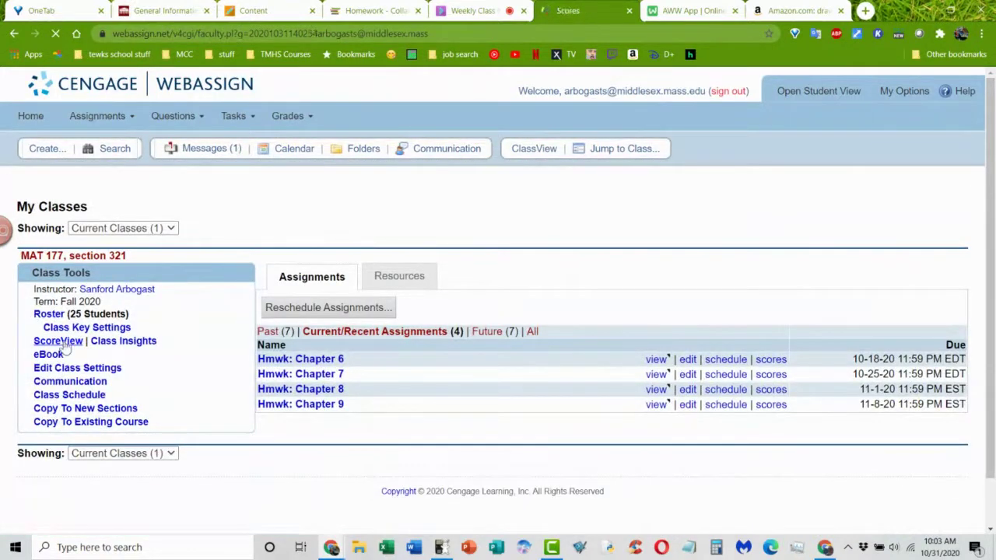
scroll(478, 331, down, 3)
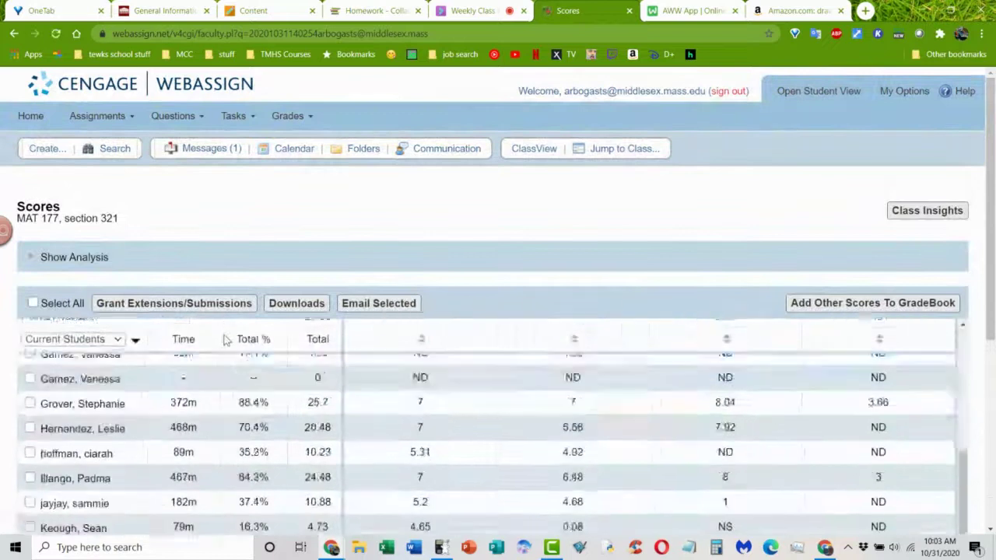
scroll(477, 331, down, 6)
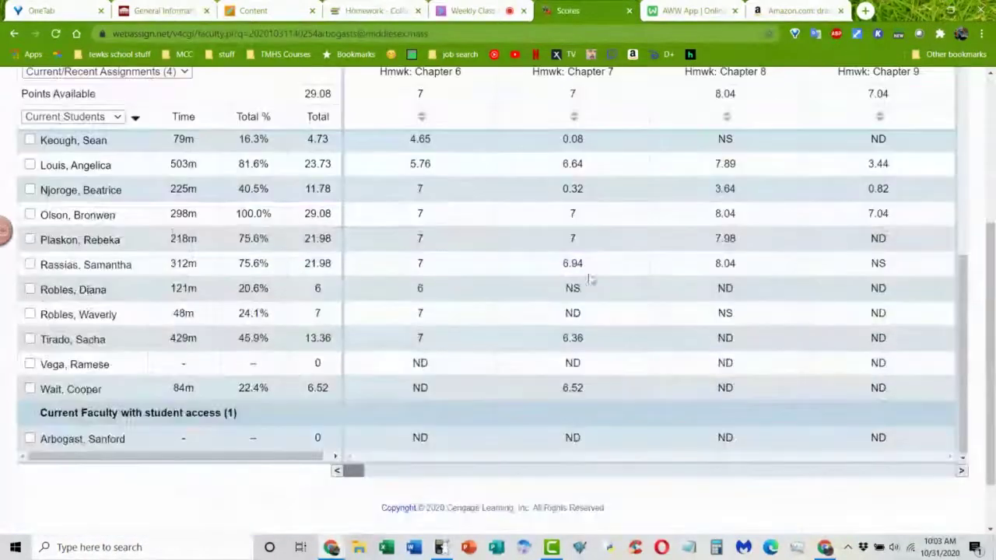
click(30, 290)
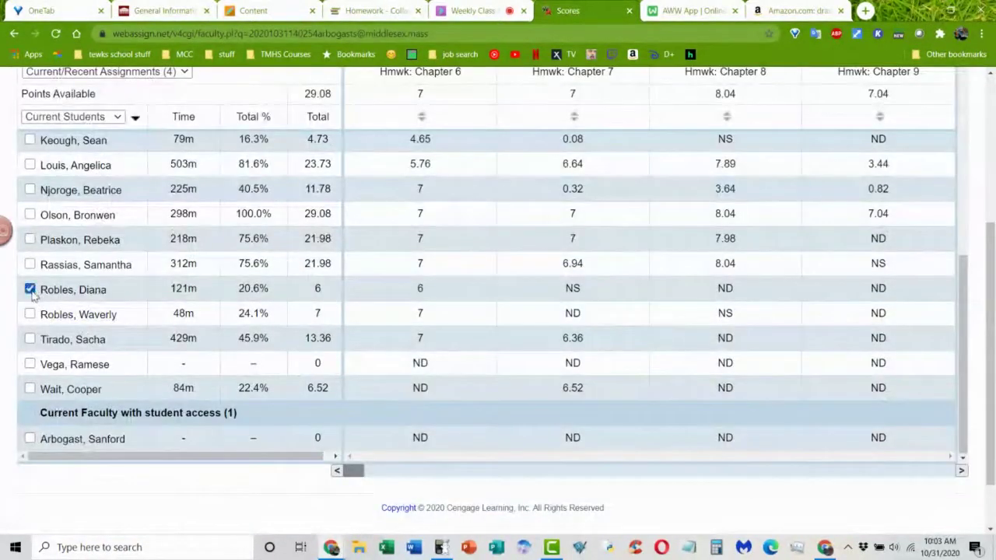
click(89, 294)
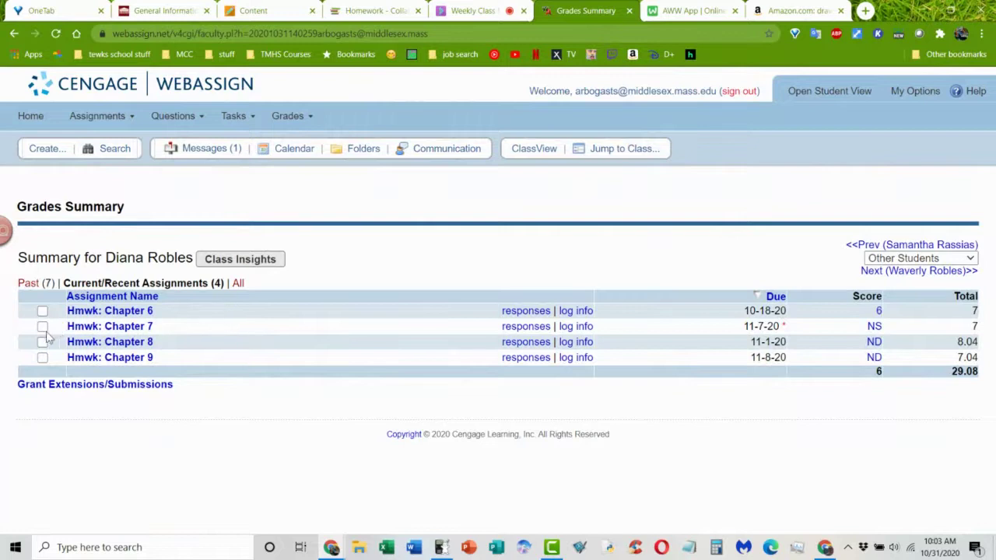
Open extensions for this student's Chapter 7 and Chapter 8 homework and set the Chapter 7 extension to Nov 8 2020 11:59 PM.
click(42, 327)
click(42, 342)
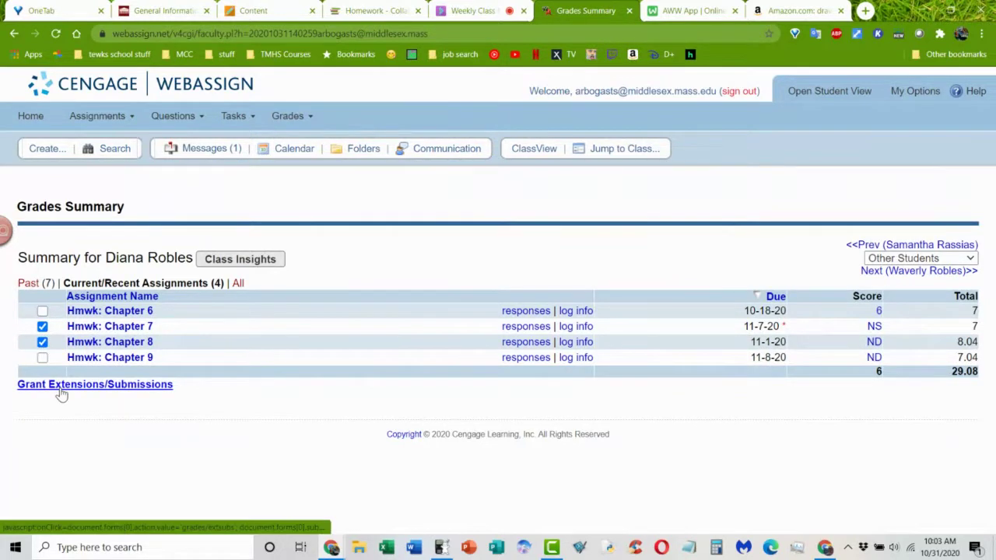
click(59, 390)
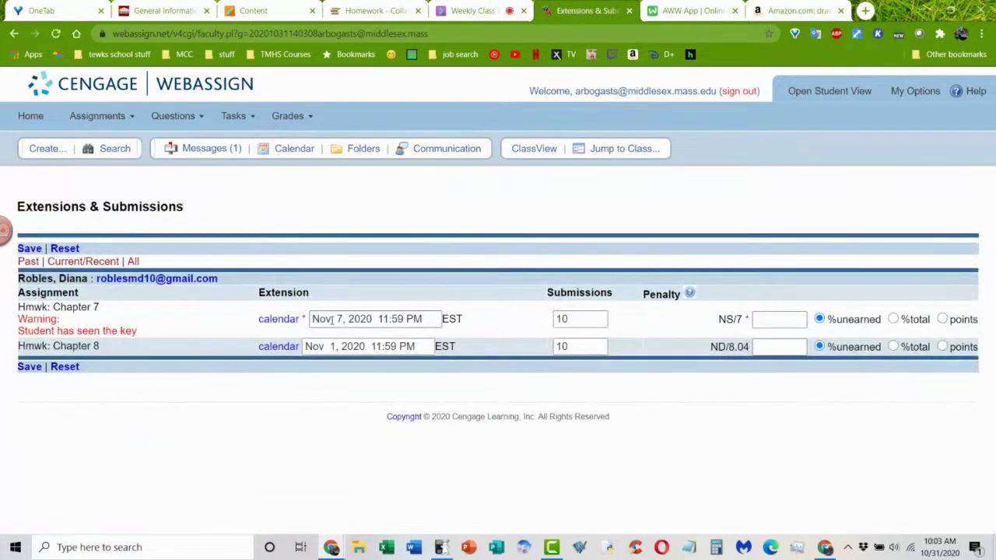
click(336, 321)
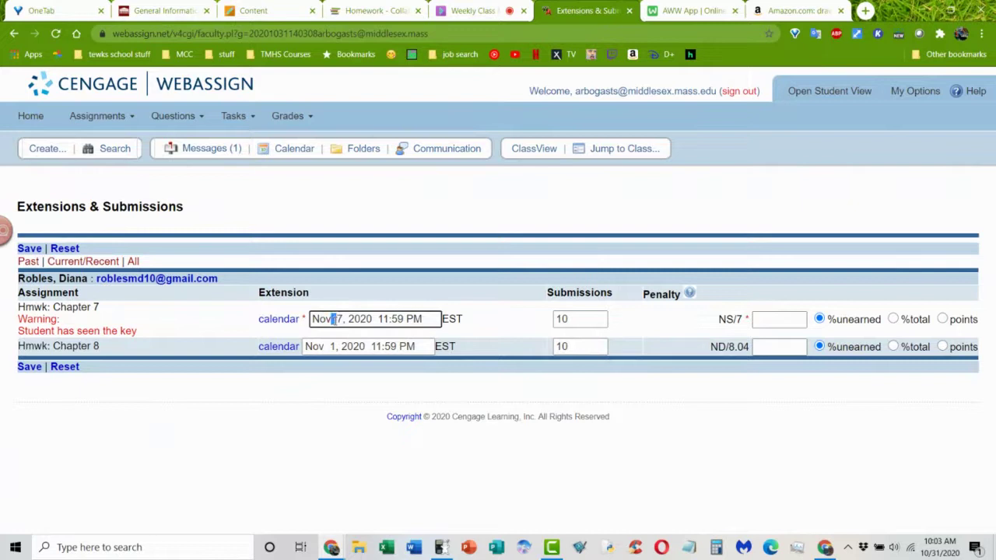
triple_click(335, 320)
text(Nov 8 2020 11:59 PM)
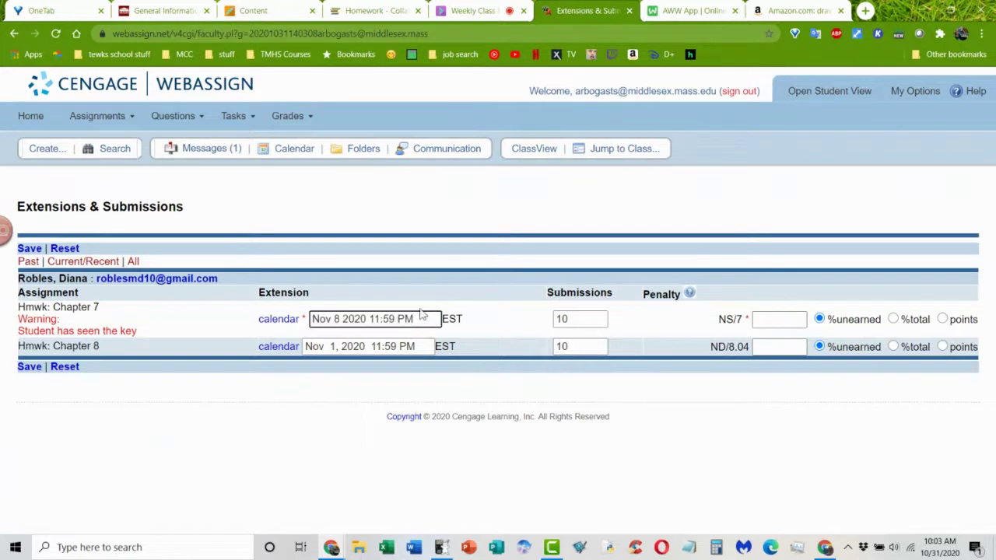
Set this student's Chapter 8 homework extension to Nov 8 2020 11:59 PM and save the extensions.
click(369, 346)
triple_click(367, 347)
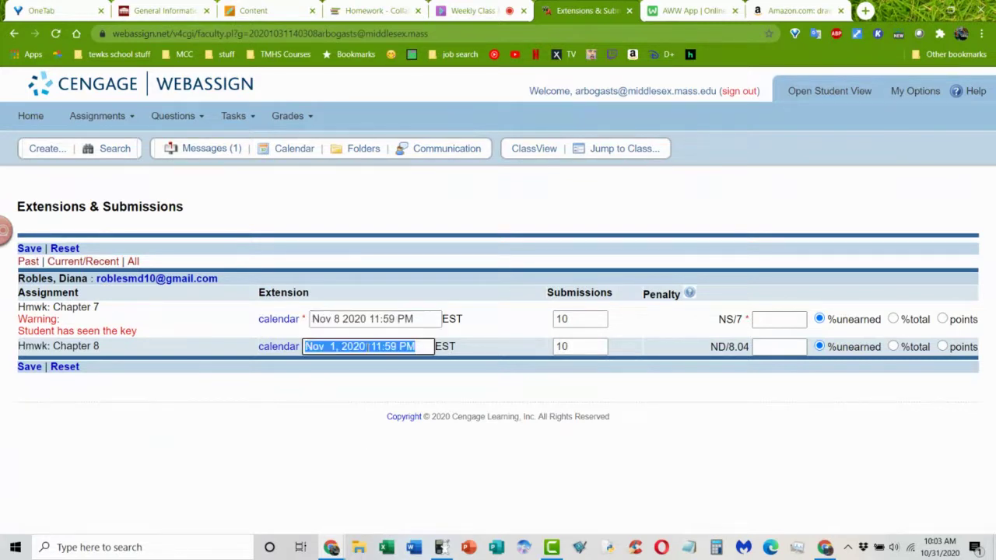
key(ctrl+v)
triple_click(367, 346)
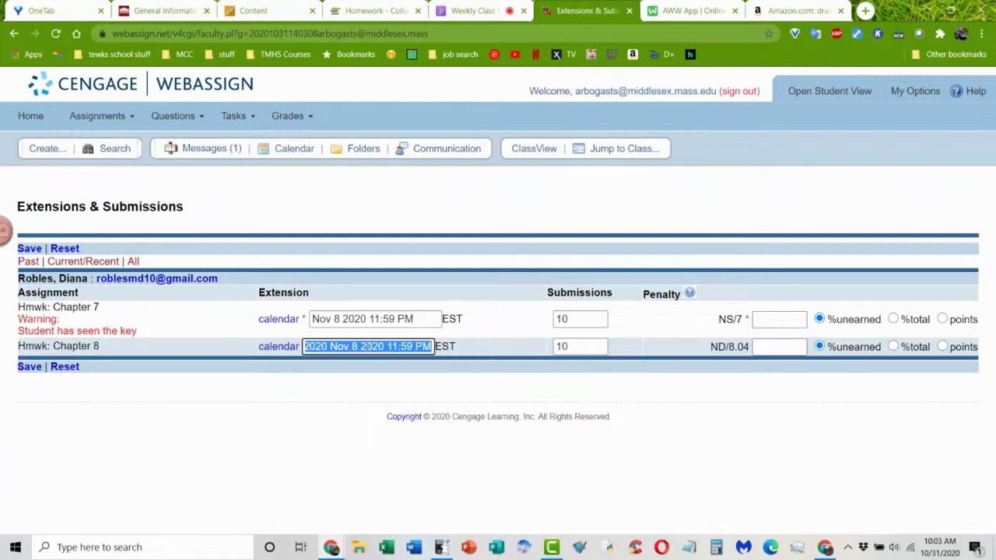
text(Nov 8 2020 11:59 PM)
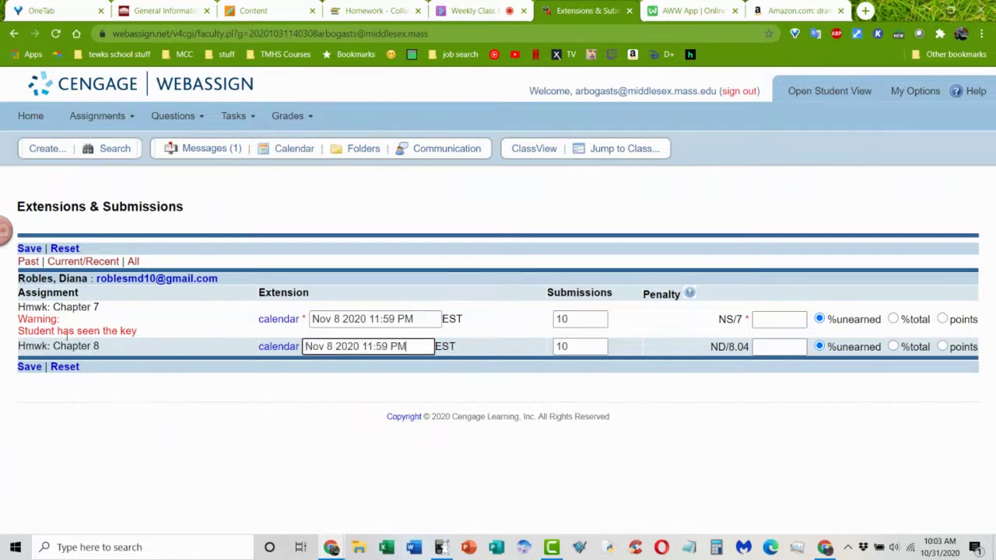
click(30, 368)
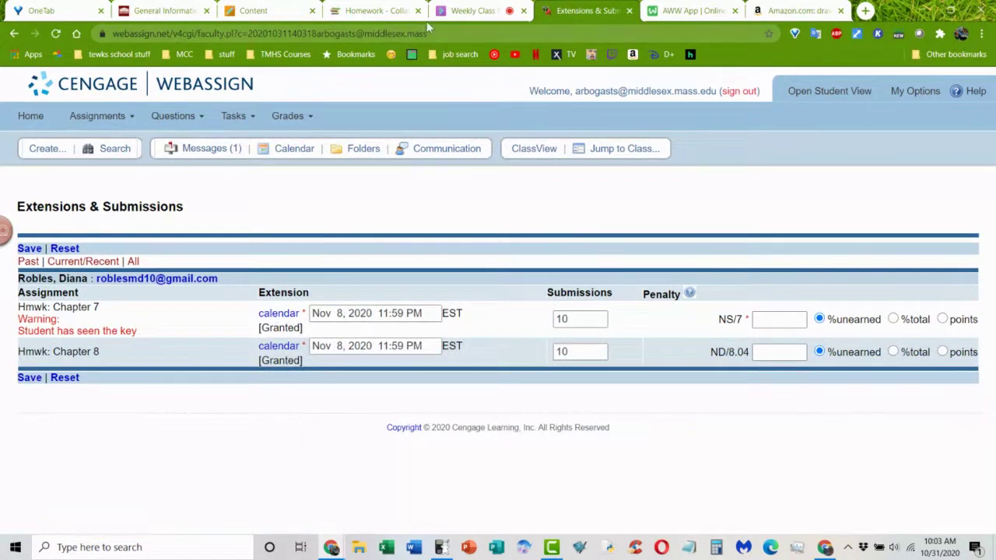
Check the class session chat, and open Test 2 from WebAssign's future assignments in the Assignment Editor.
click(459, 11)
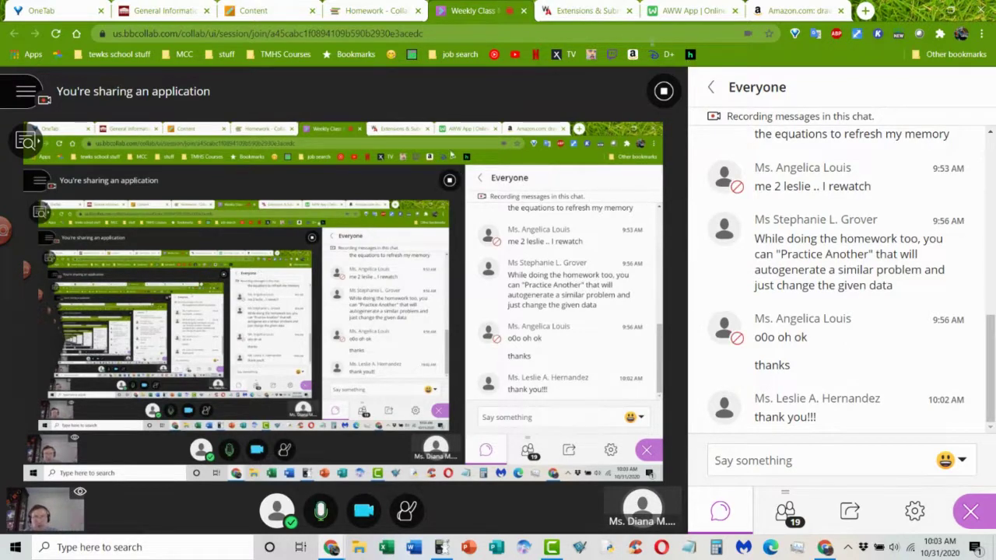
click(583, 16)
click(28, 119)
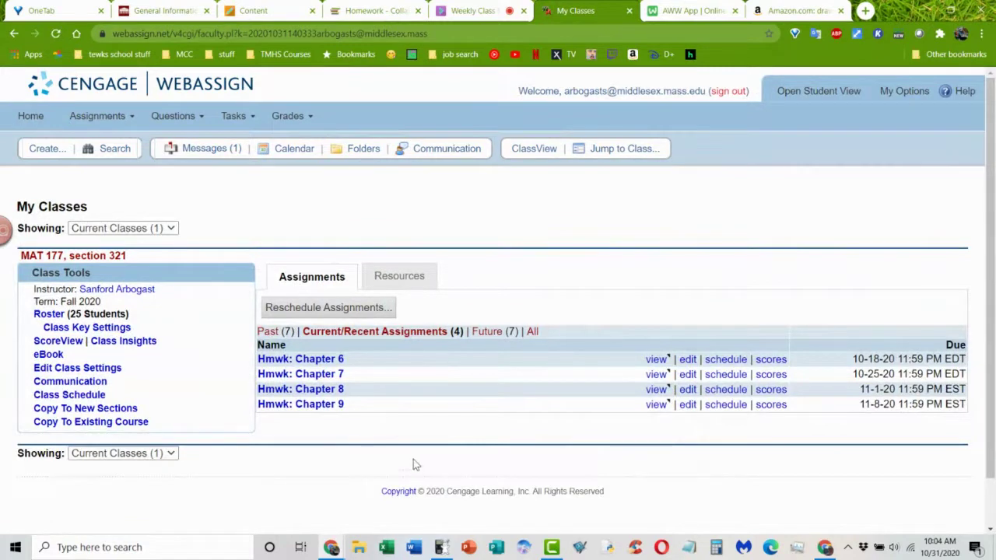
click(490, 336)
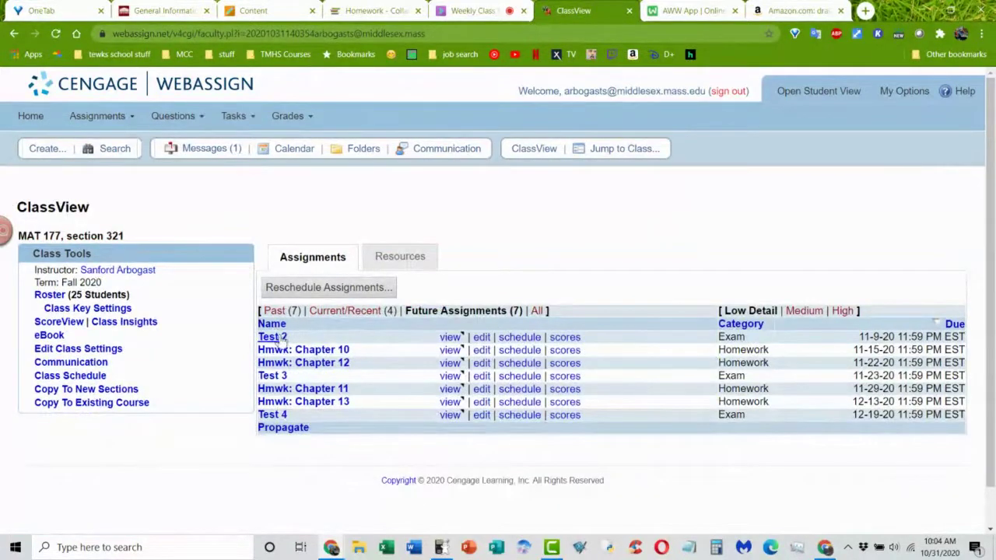
click(481, 339)
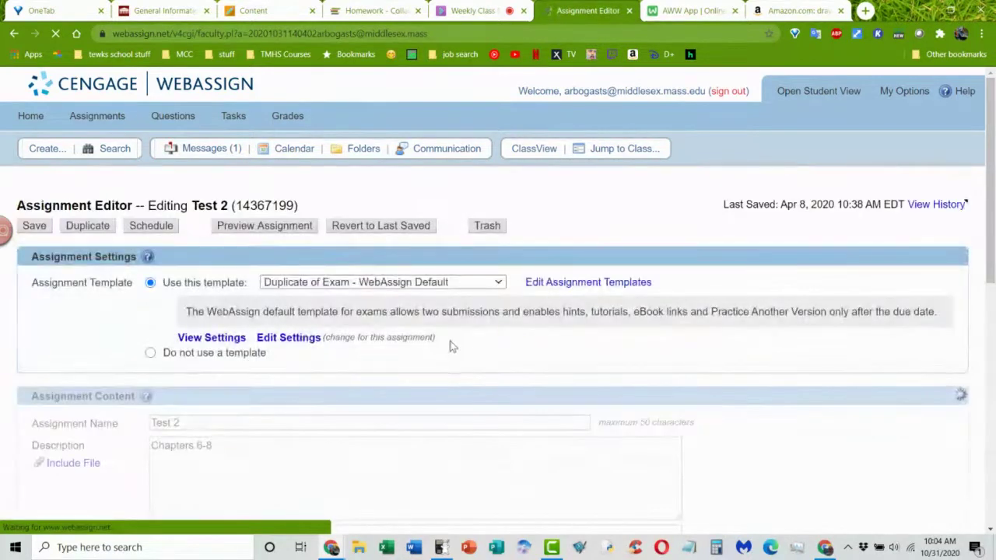
Examine the questions in Test 2's three pools and check the time estimate for question 7.PR.020 in Pool 2.
scroll(510, 347, down, 1)
scroll(510, 347, down, 7)
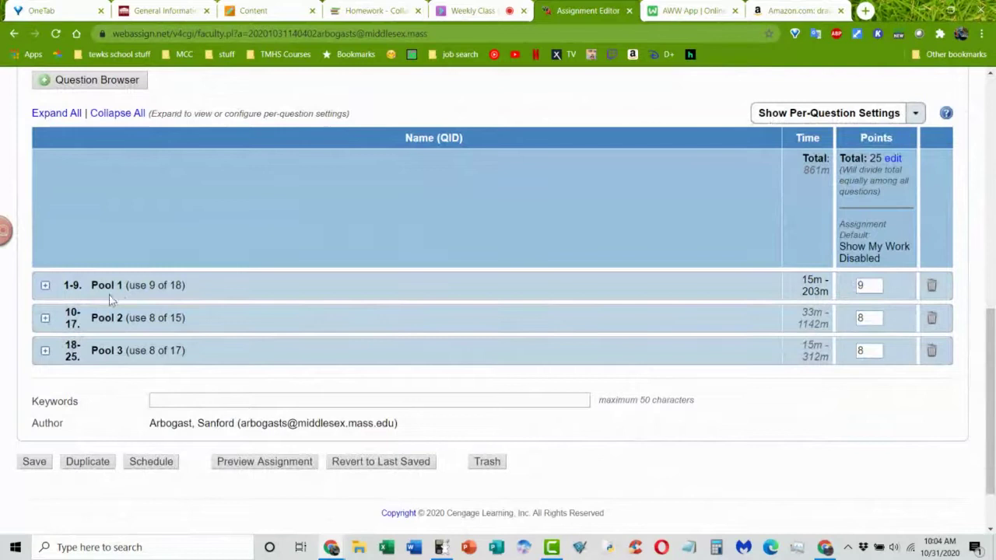
click(45, 286)
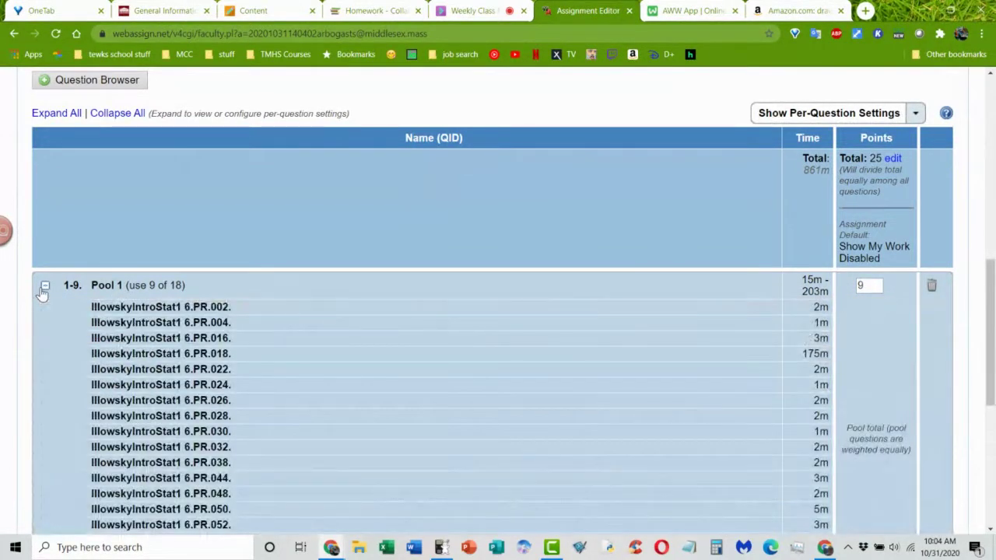
click(44, 287)
click(45, 319)
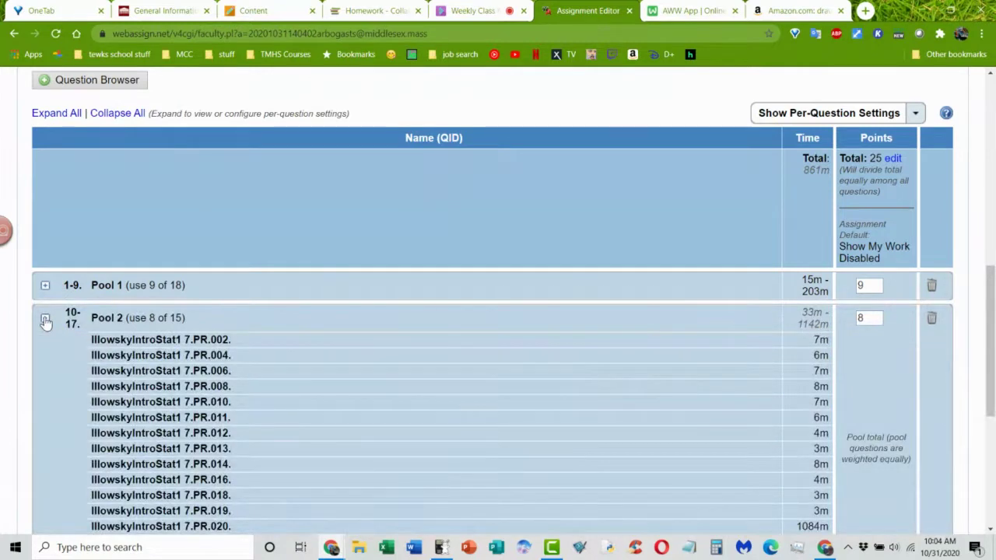
click(45, 319)
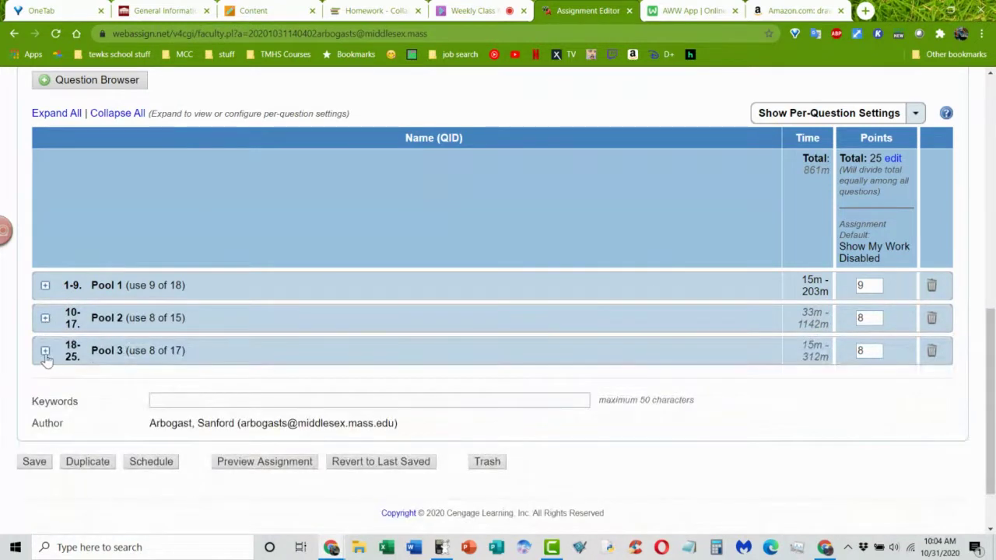
click(45, 351)
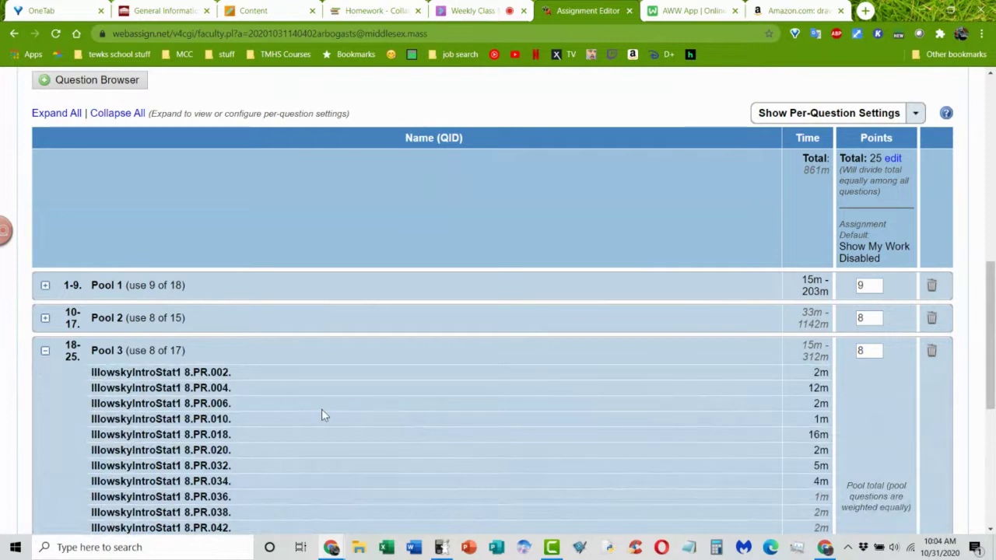
scroll(322, 408, down, 3)
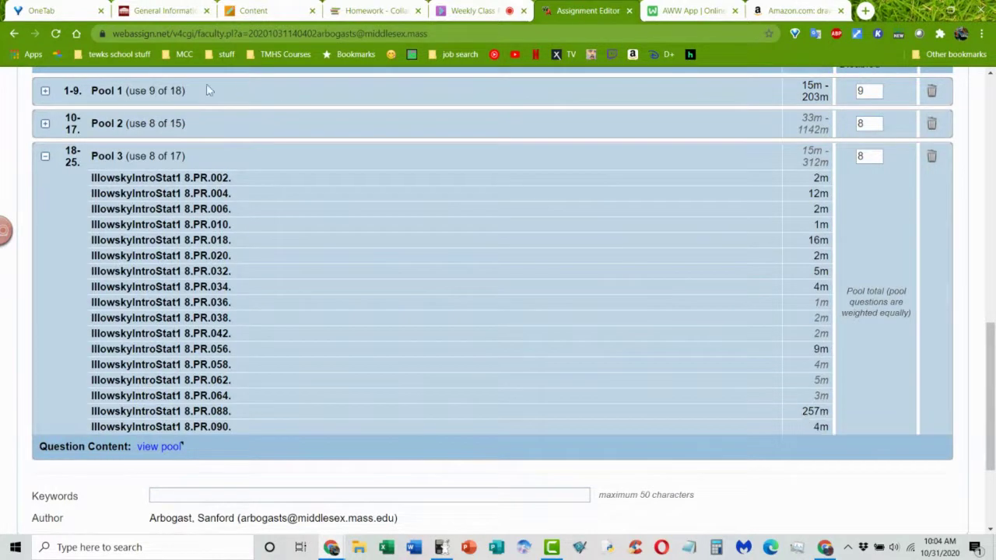
click(45, 123)
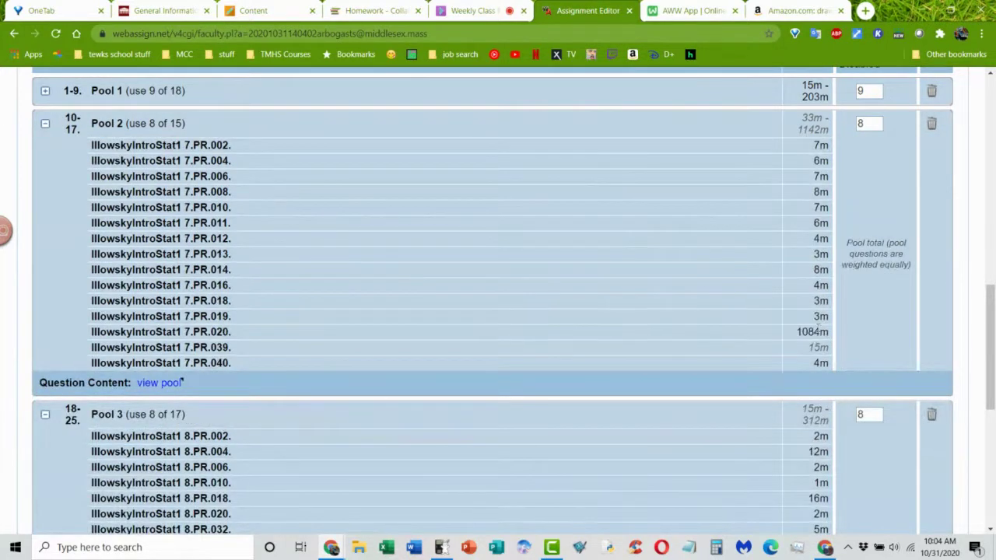
mouse_move(810, 332)
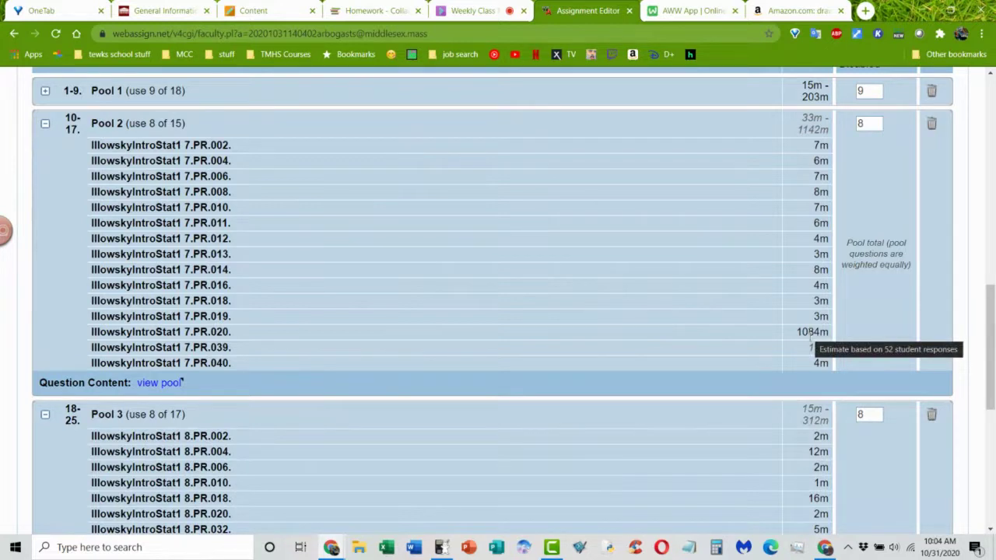
Expand Pool 1 and examine the question time estimates across Test 2's three pools.
scroll(362, 325, up, 1)
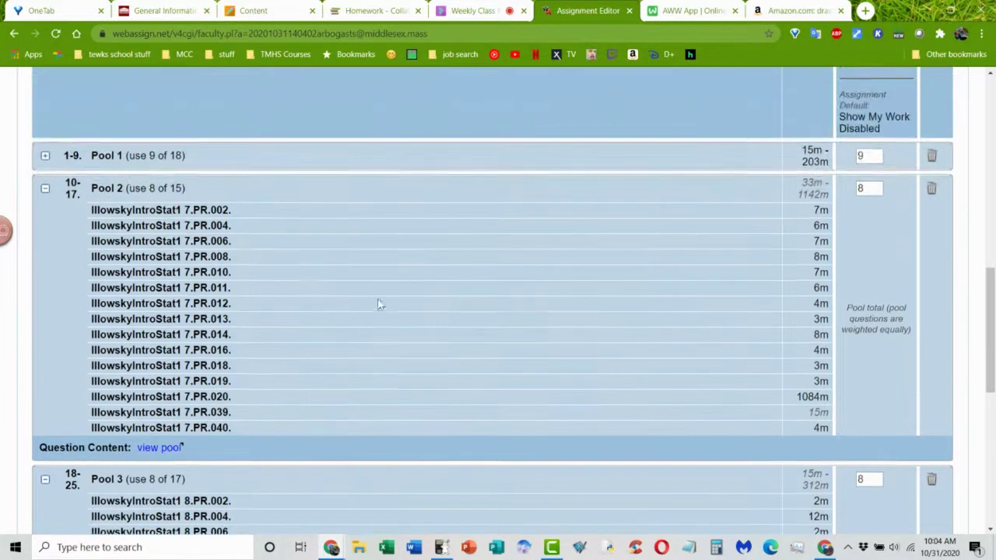
click(45, 156)
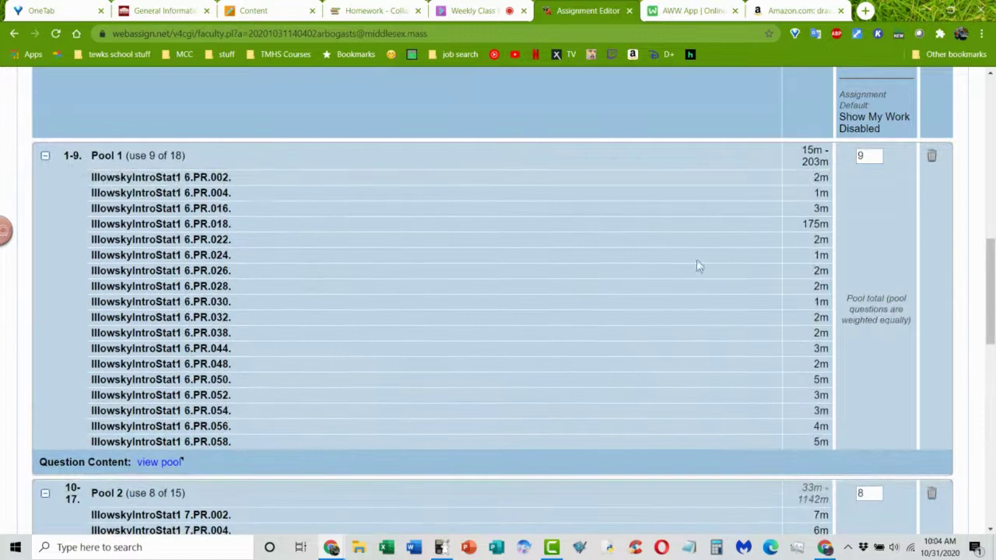
mouse_move(821, 225)
mouse_move(823, 382)
scroll(815, 316, down, 3)
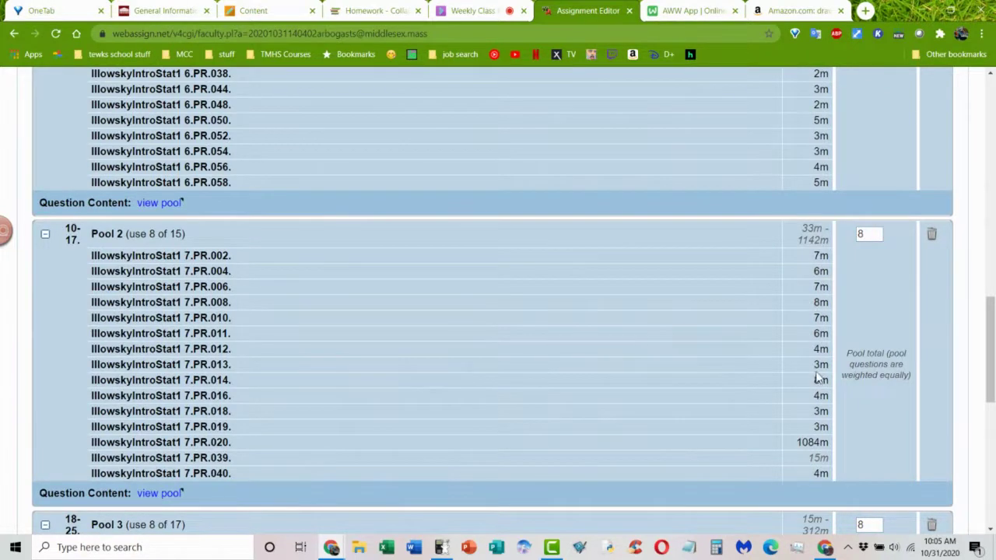
scroll(817, 378, down, 1)
scroll(817, 376, down, 4)
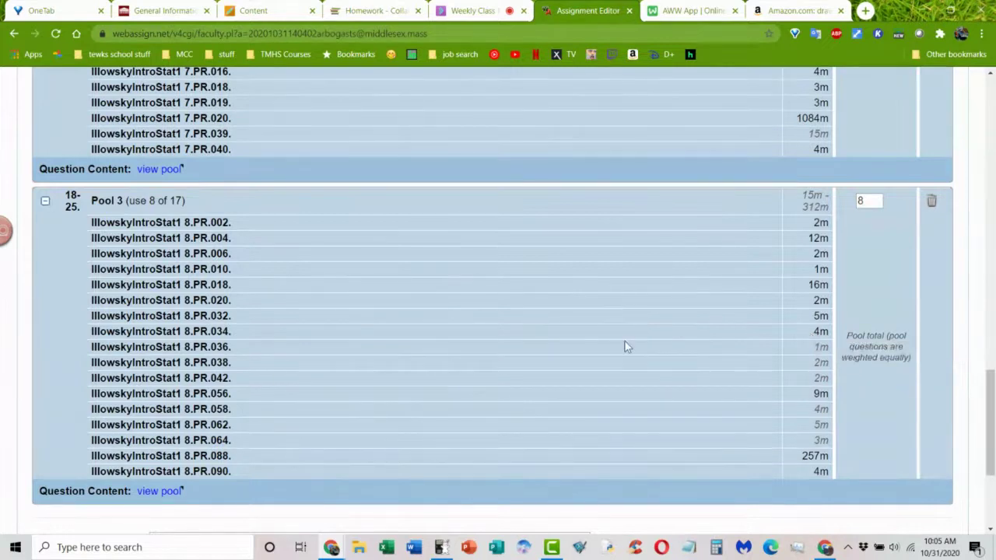
Collapse the question lists of Pool 3, Pool 2 and Pool 1 in Test 2.
click(46, 204)
scroll(70, 240, up, 3)
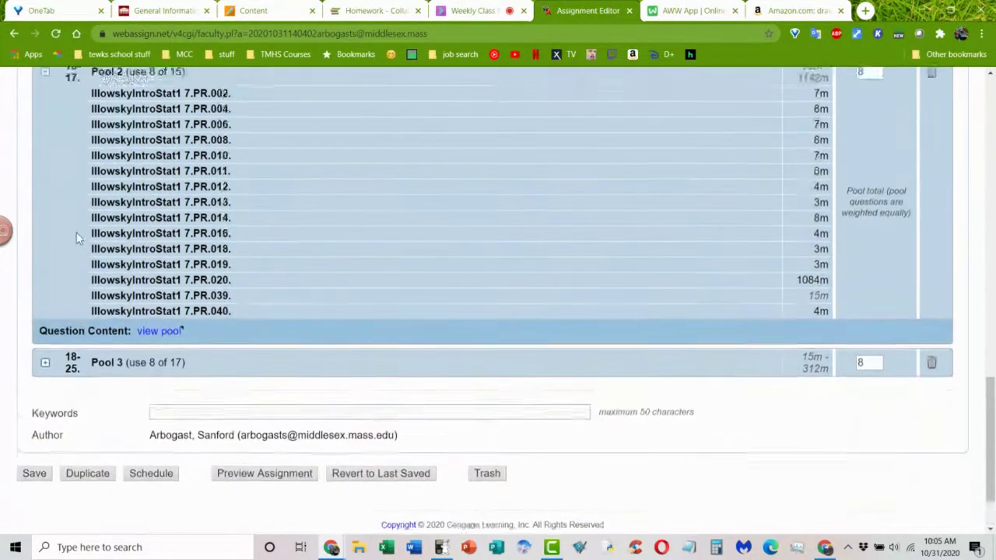
click(45, 244)
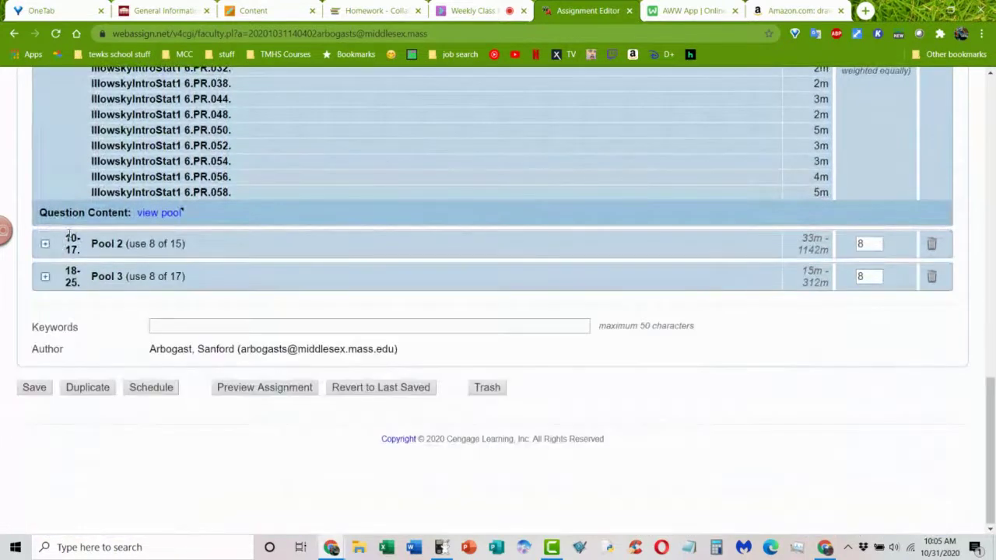
scroll(70, 238, up, 3)
click(45, 165)
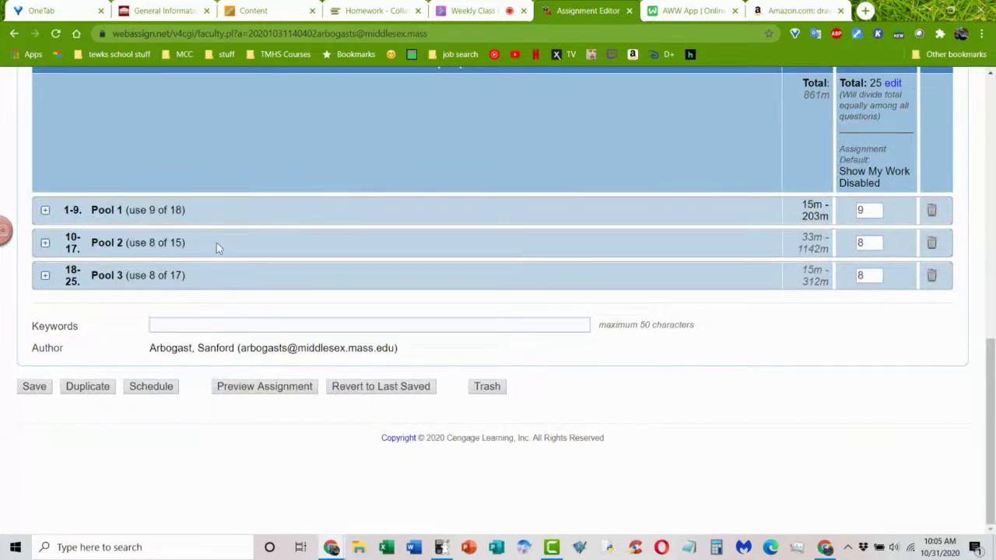
Expand Pool 2 again to recheck the time estimate for question 7.PR.020, and collapse the pool.
click(45, 248)
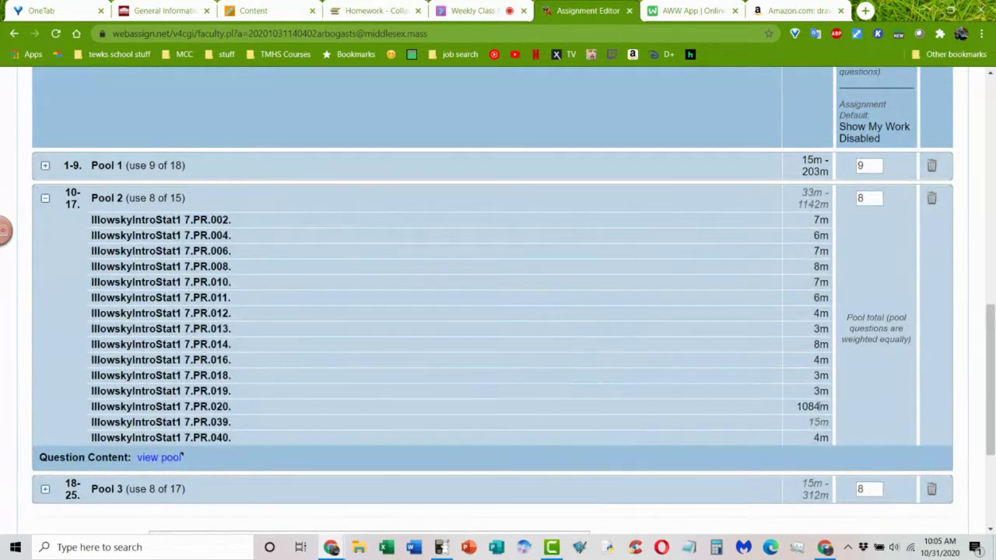
mouse_move(822, 408)
click(46, 200)
scroll(876, 305, up, 1)
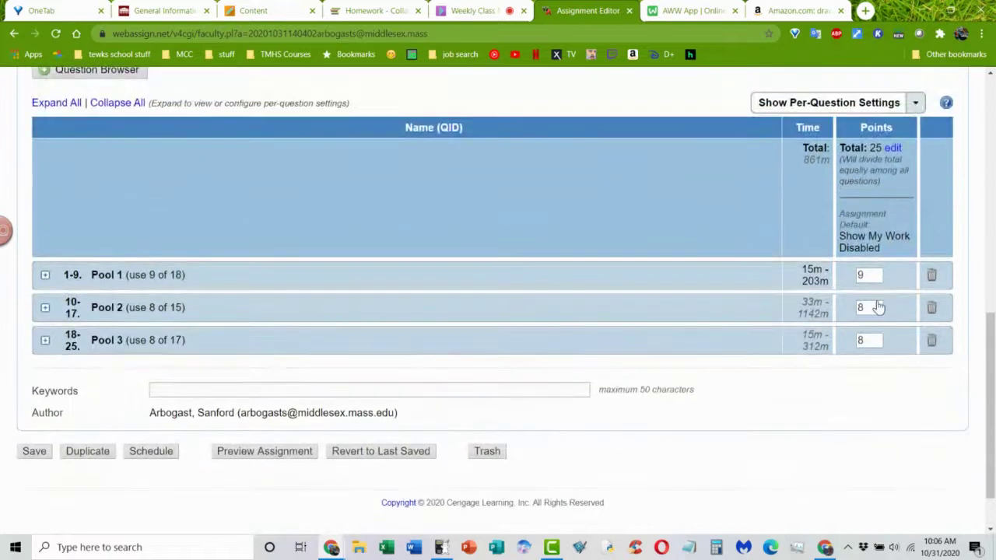
Check the Weekly Class Meeting chat for new messages and return to the Test 2 Assignment Editor.
scroll(856, 303, up, 6)
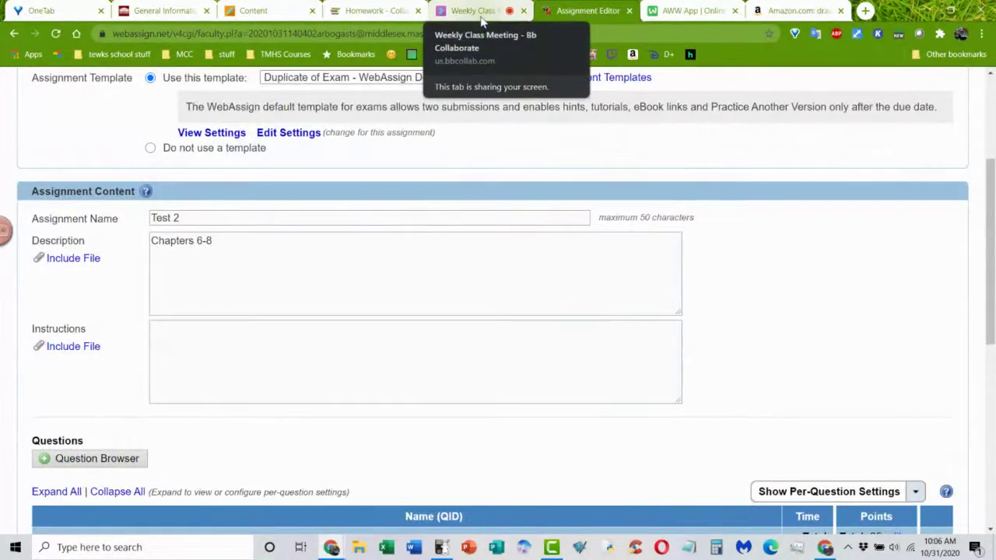
click(482, 21)
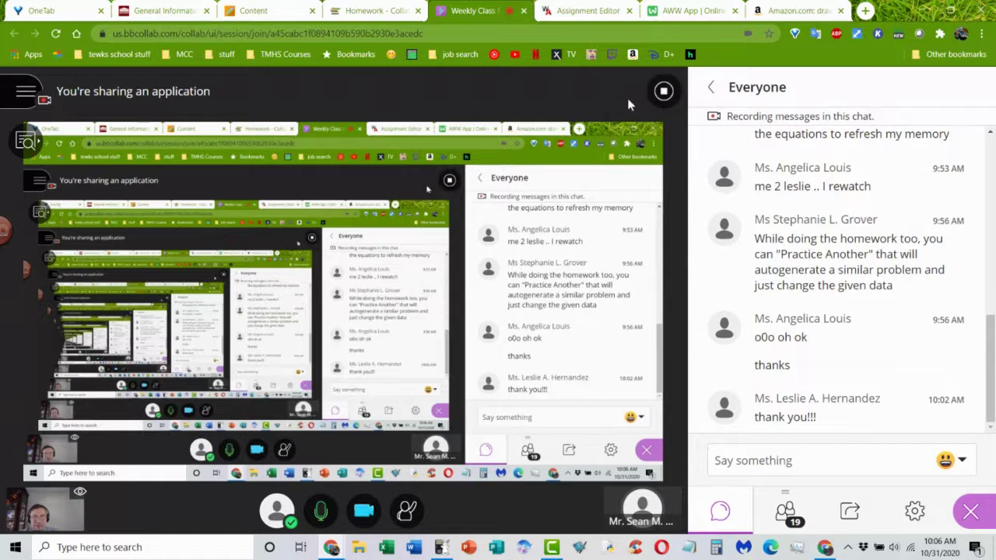
click(587, 11)
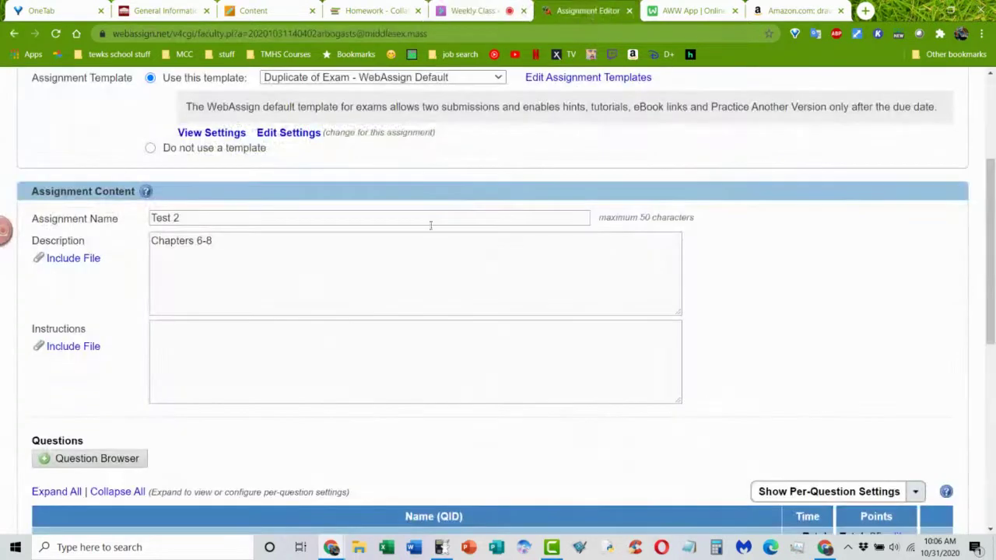
Leave the Test 2 editor for the WebAssign home page and show the class's future assignments.
scroll(326, 286, up, 5)
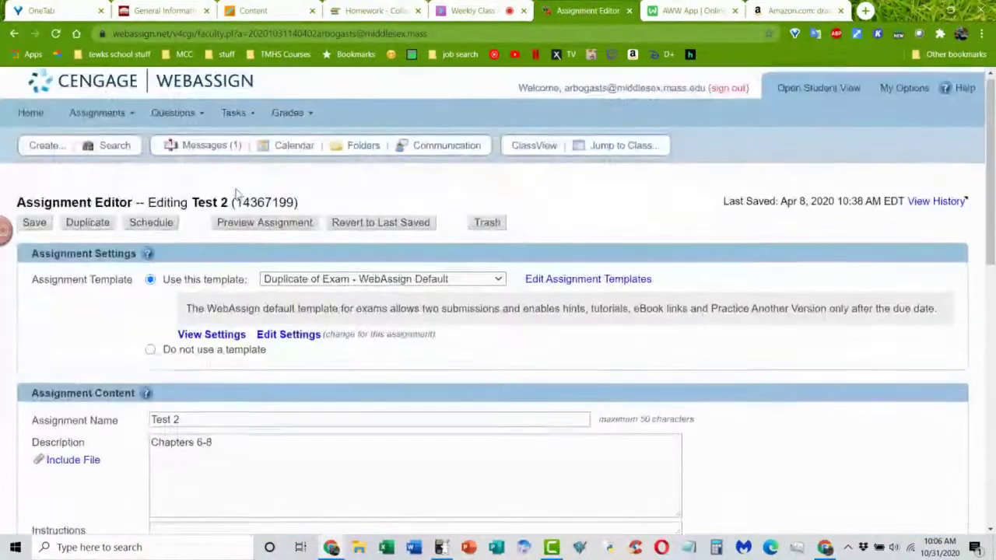
scroll(360, 193, down, 1)
scroll(145, 184, up, 1)
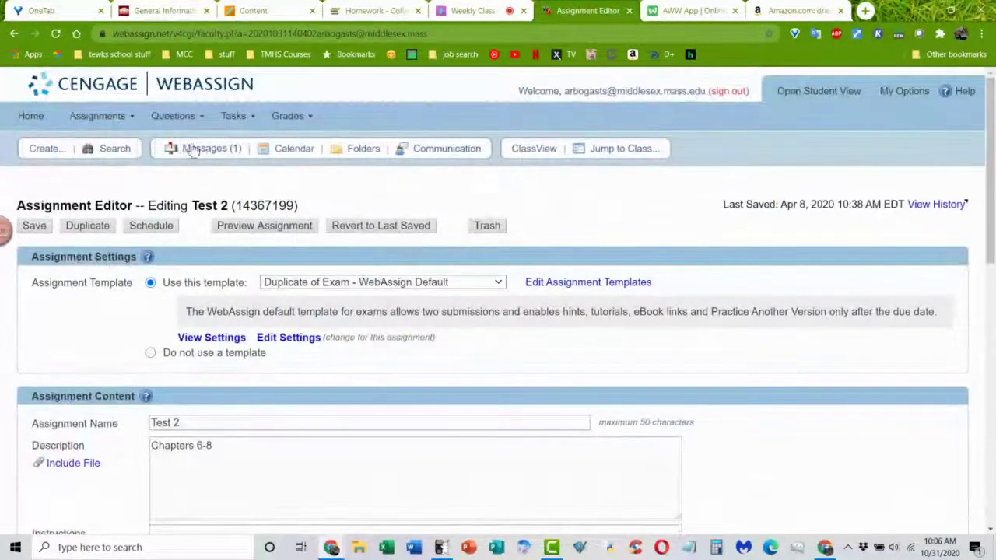
click(35, 119)
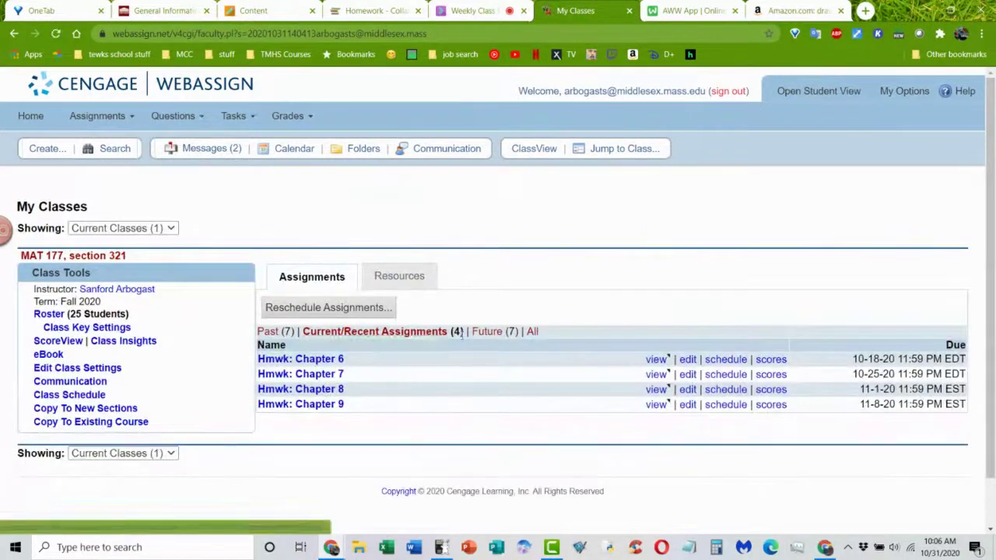
click(771, 406)
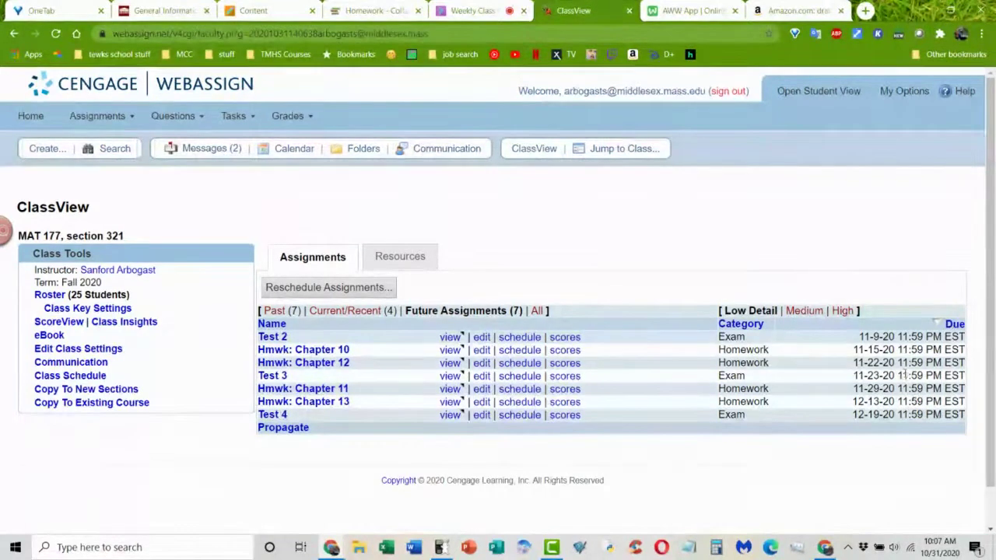
Compare the future assignments' due dates with the November 2020 system calendar, and highlight Test 4's due date.
click(943, 547)
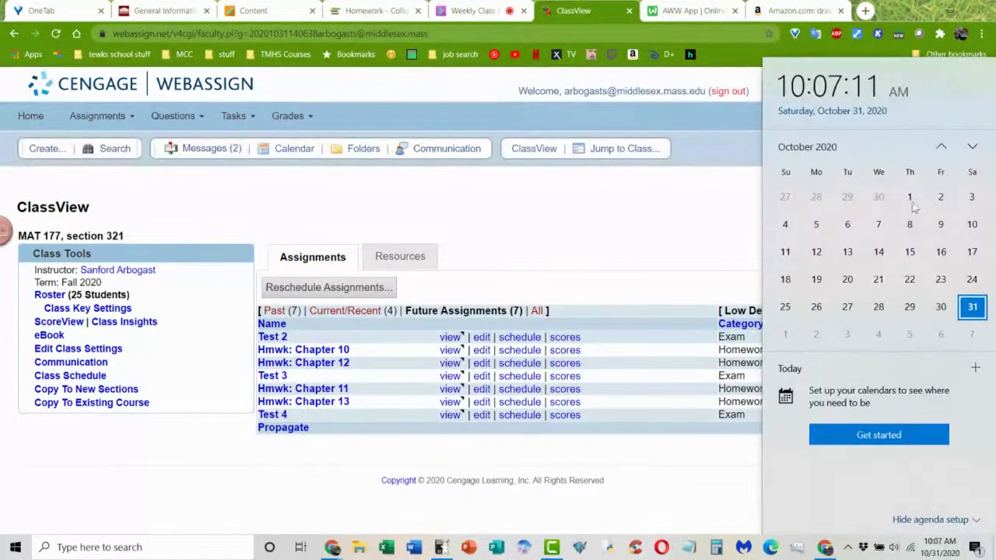
click(972, 146)
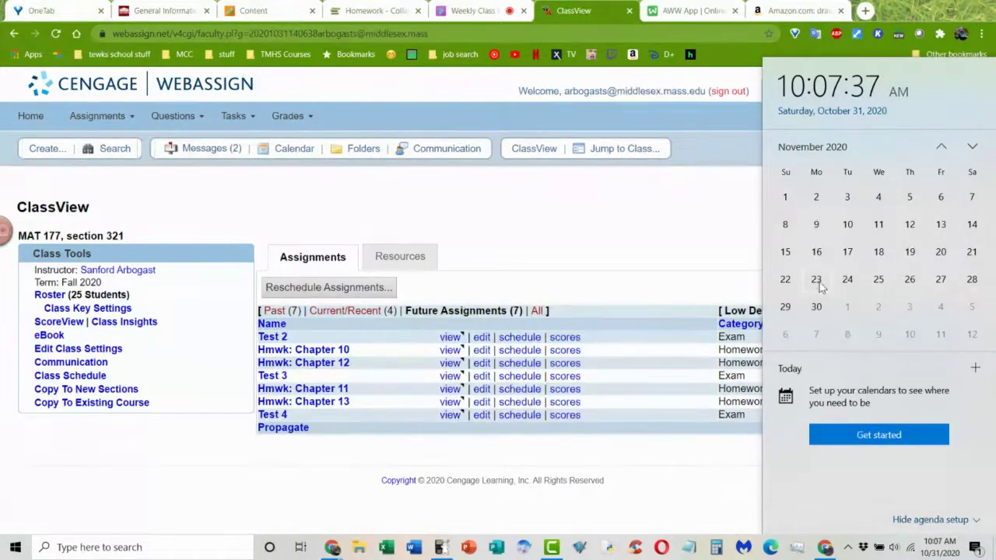
click(677, 289)
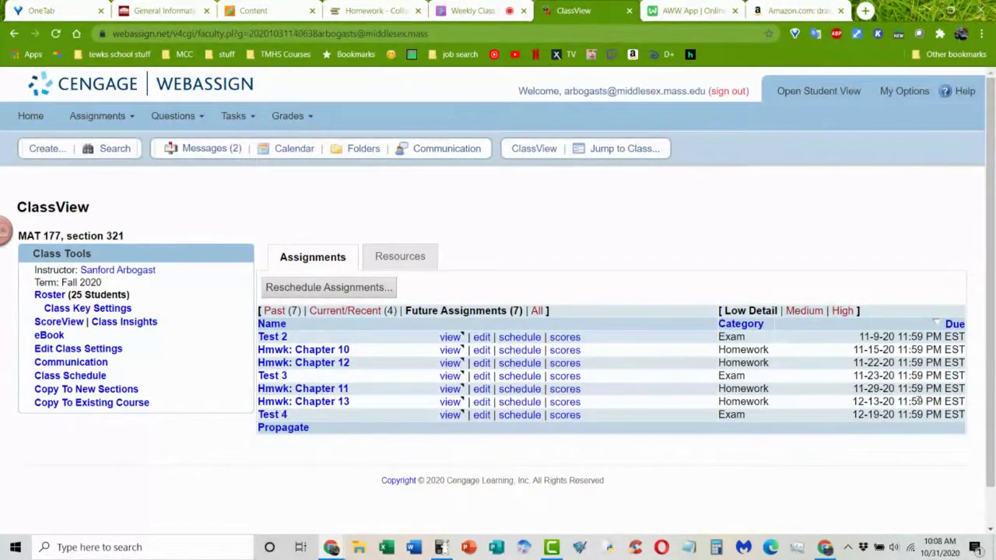
drag(856, 417, 881, 416)
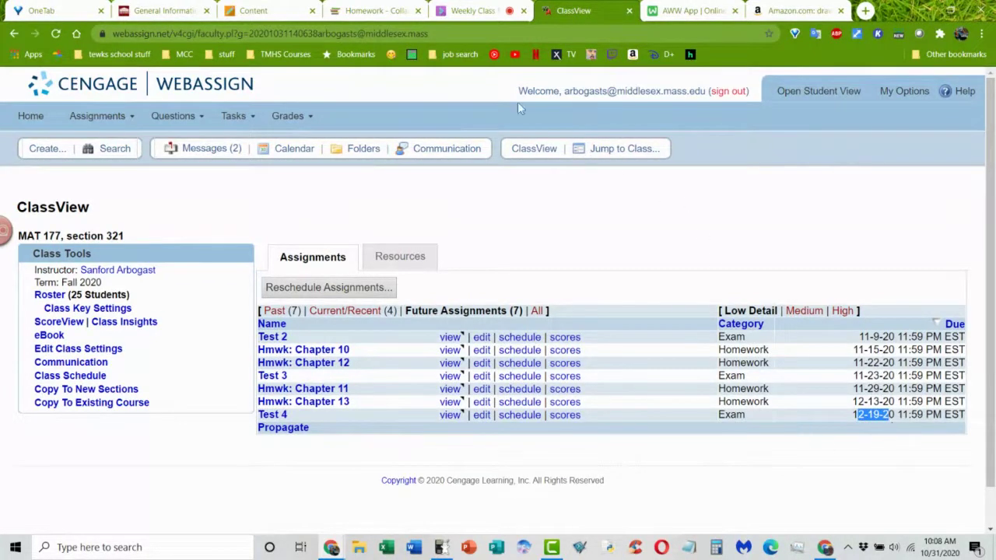
Check the class session chat, and open the Final Project folder under Weekly Work in the Blackboard course.
click(473, 10)
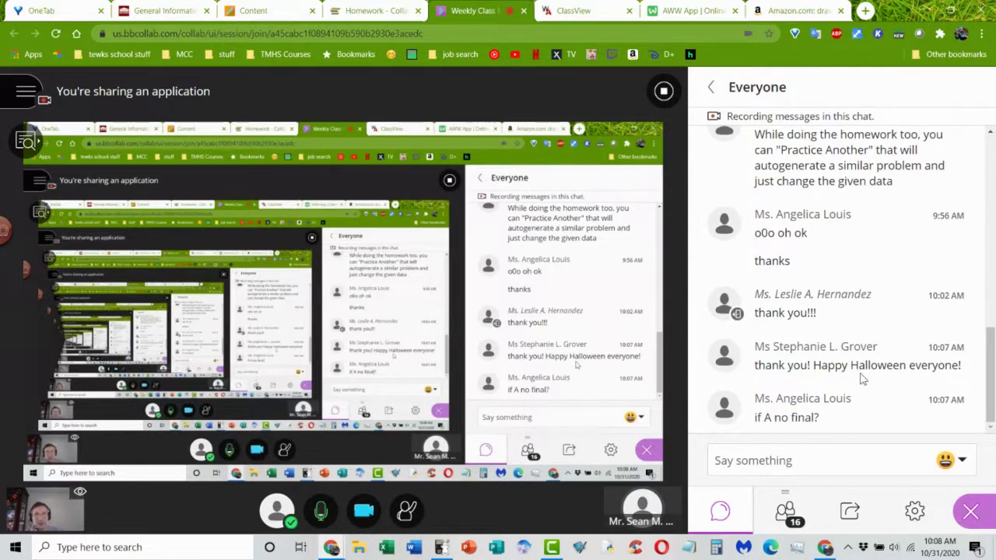
click(251, 11)
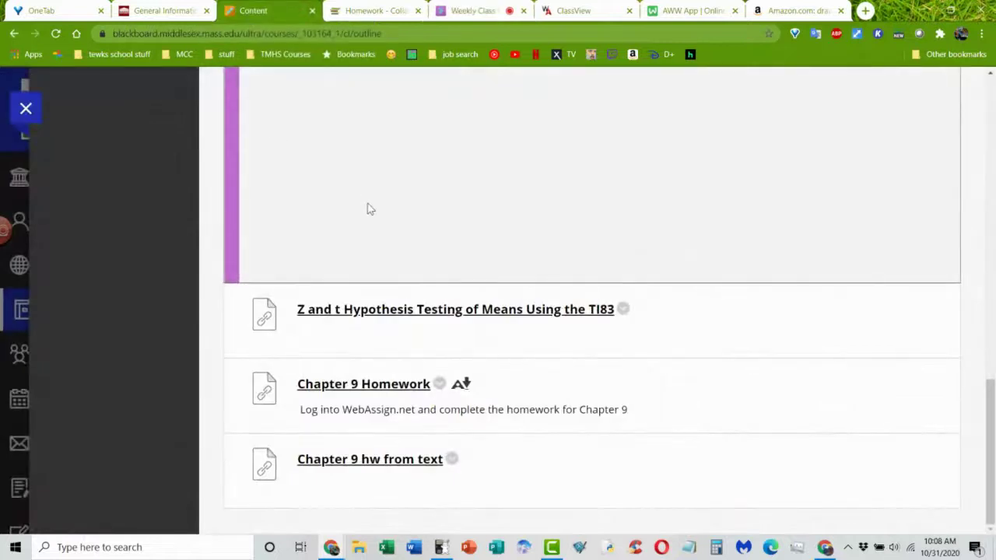
scroll(365, 200, up, 8)
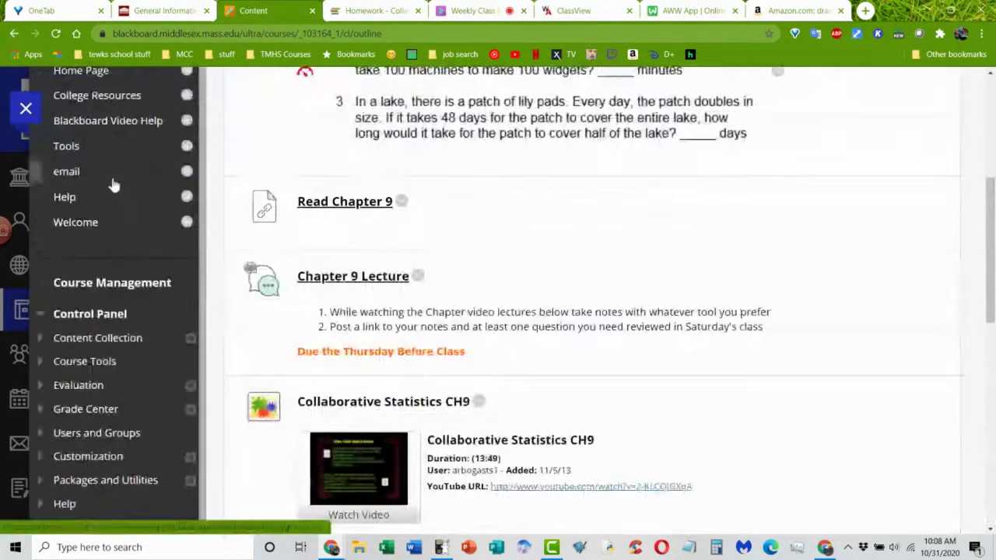
scroll(113, 187, up, 4)
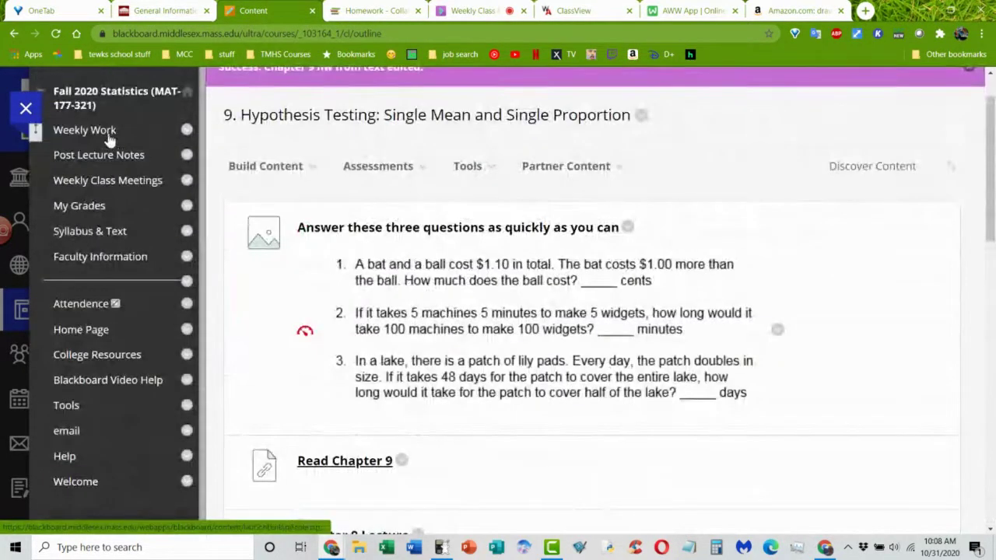
click(117, 132)
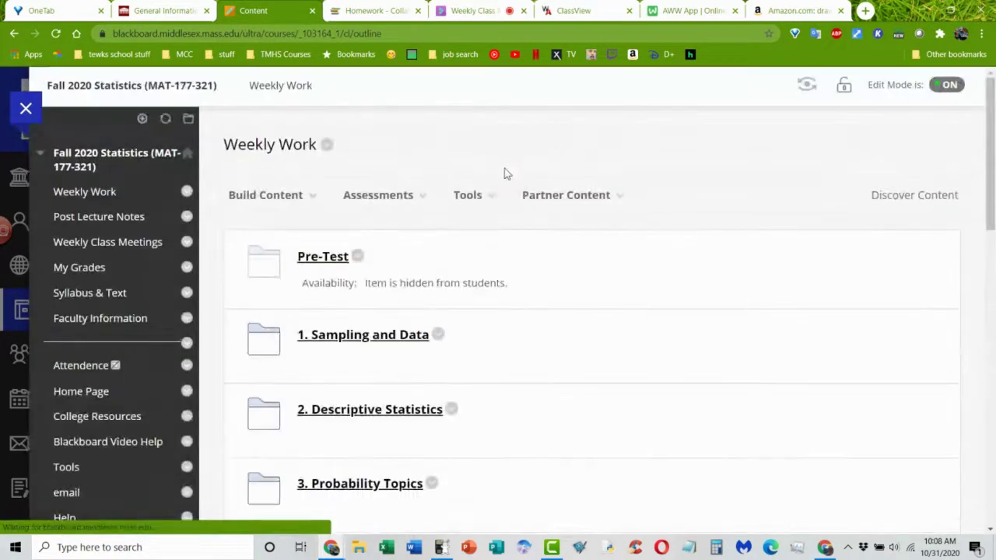
scroll(504, 176, down, 10)
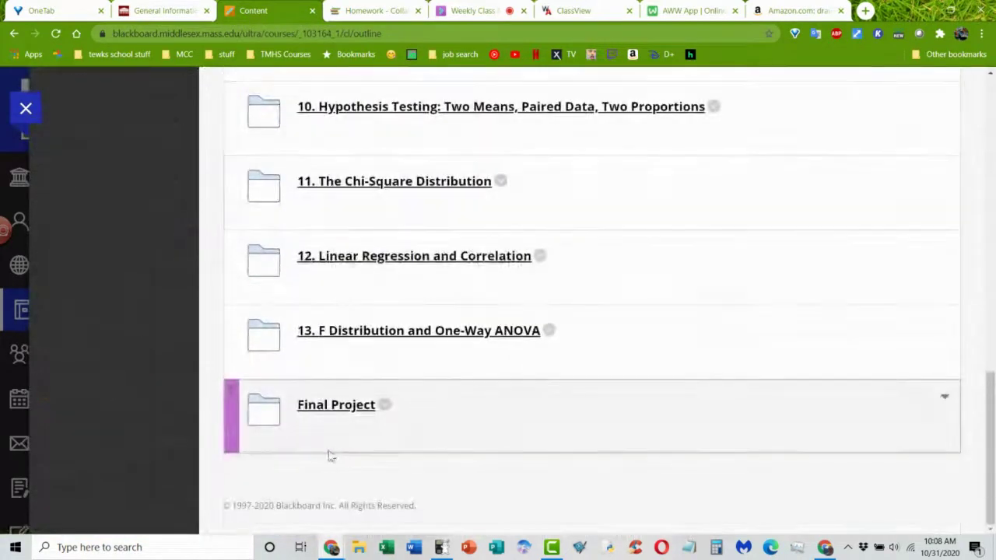
click(330, 406)
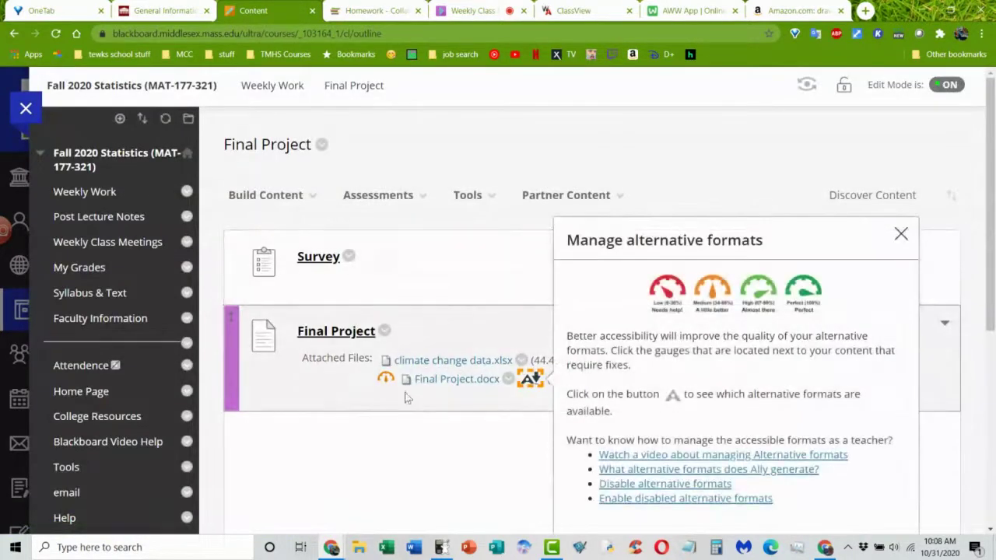
View the Final Project assignment page, and download and open its attached Final Project.docx in Word.
click(333, 337)
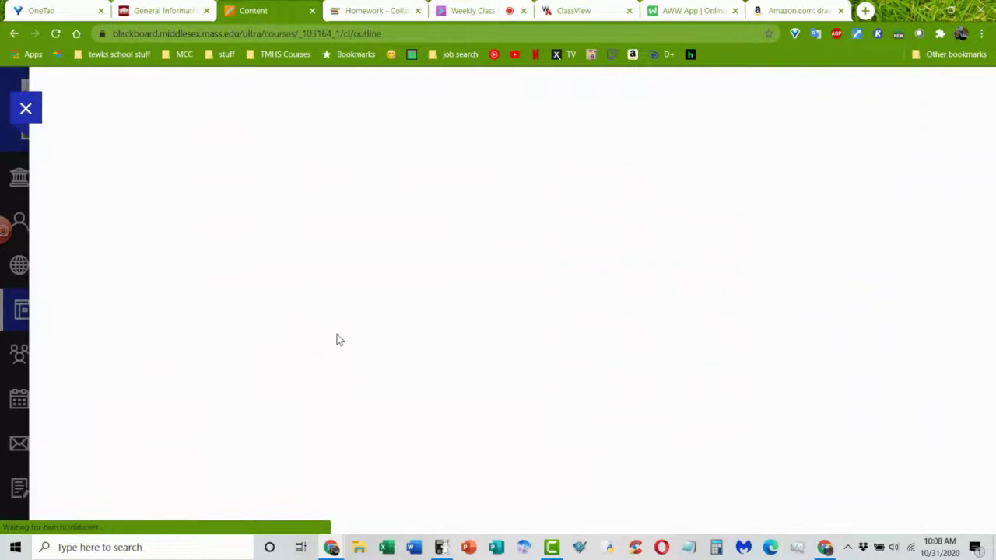
scroll(523, 311, down, 8)
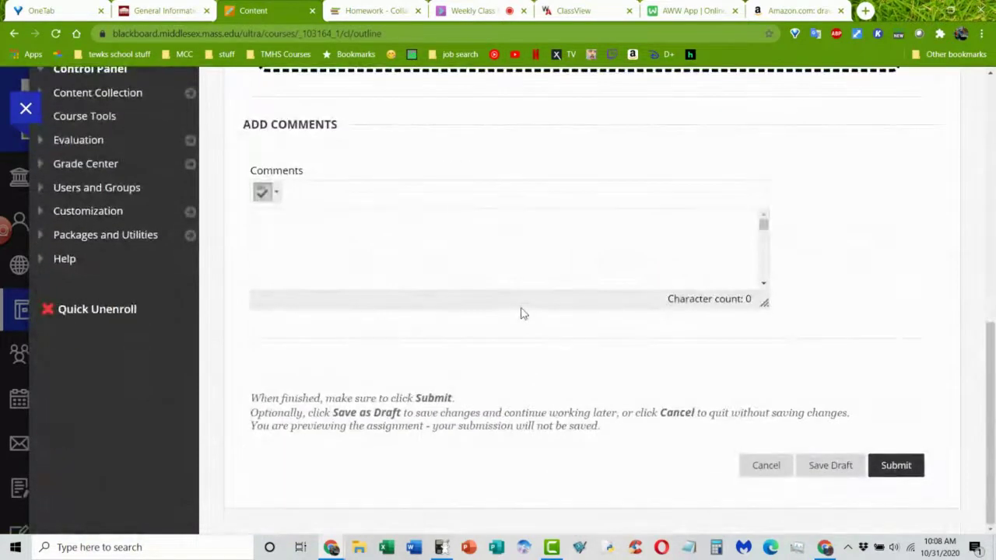
scroll(524, 313, up, 8)
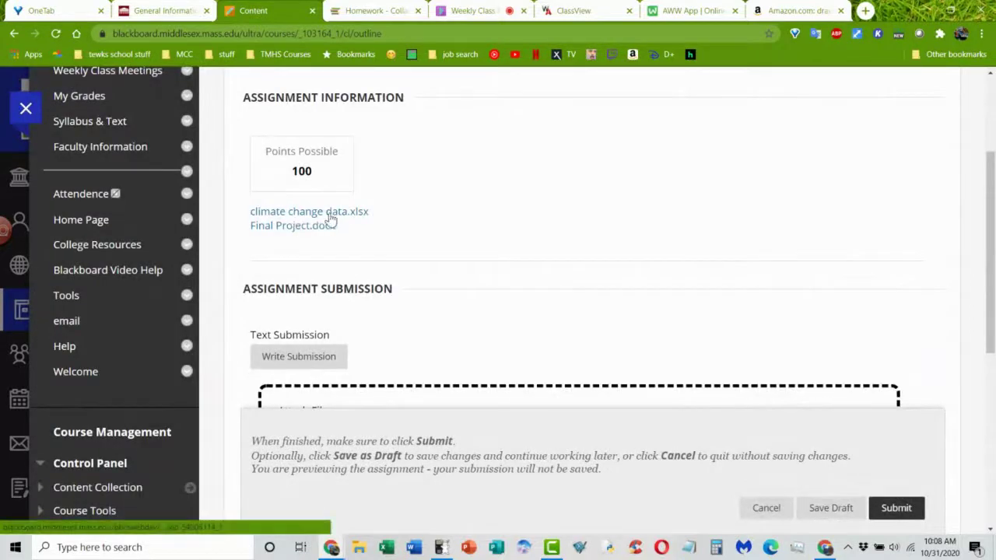
click(299, 226)
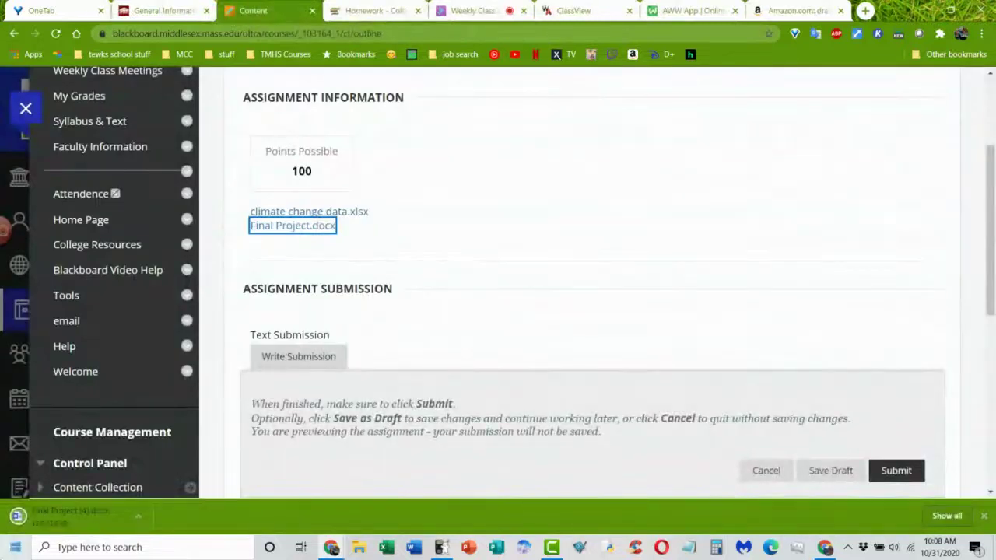
click(88, 513)
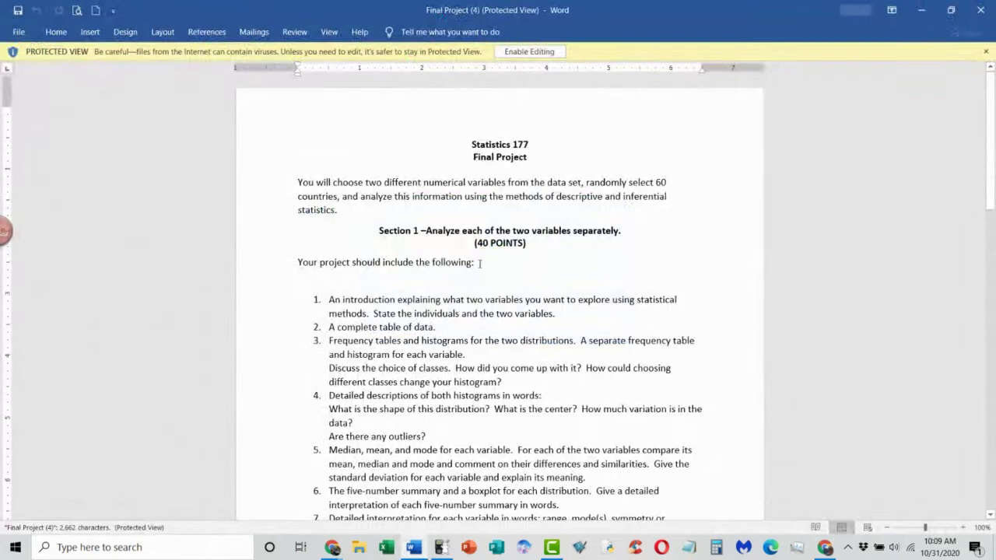
Read the Section 1 requirements in the Final Project document, briefly highlighting items 1 and 2.
scroll(467, 265, down, 2)
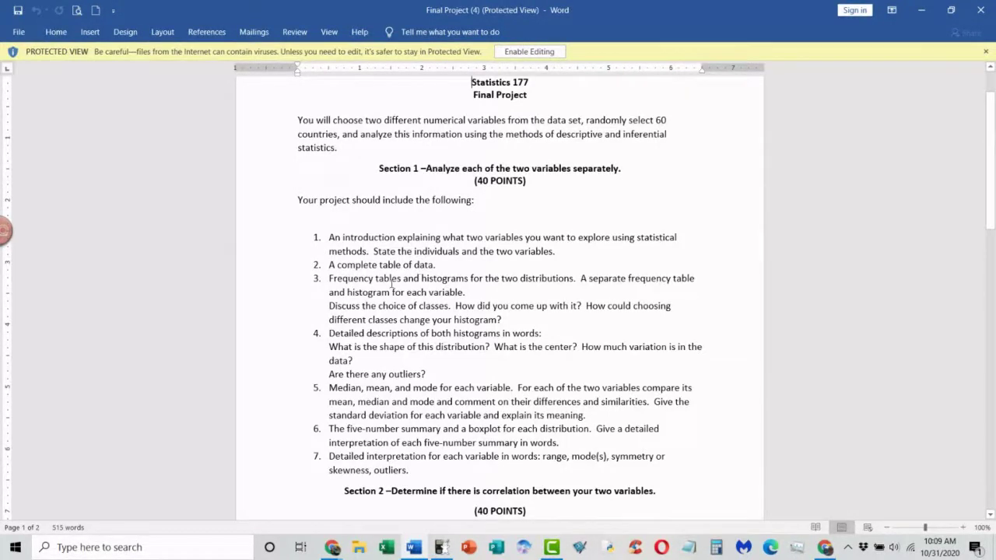
drag(438, 271, 331, 238)
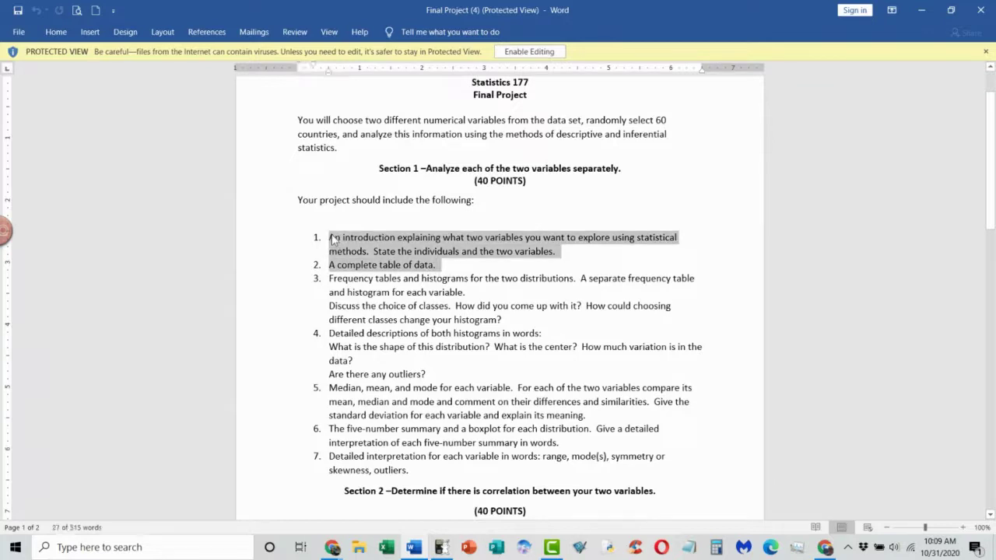
click(354, 287)
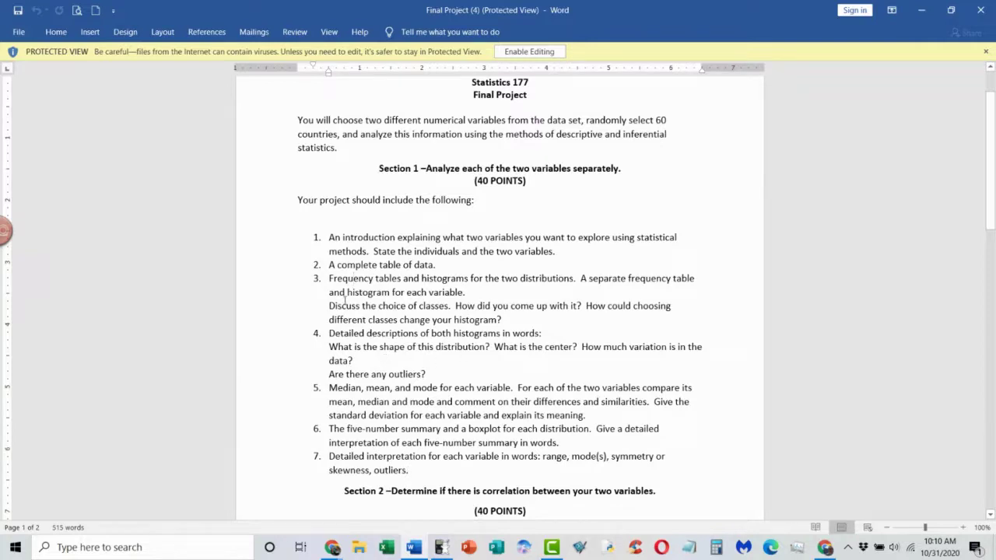
Read through Sections 1 to 3 of the Final Project document, highlighting the Section 1 and Section 3 requirement lists, and close the document.
drag(327, 236, 508, 474)
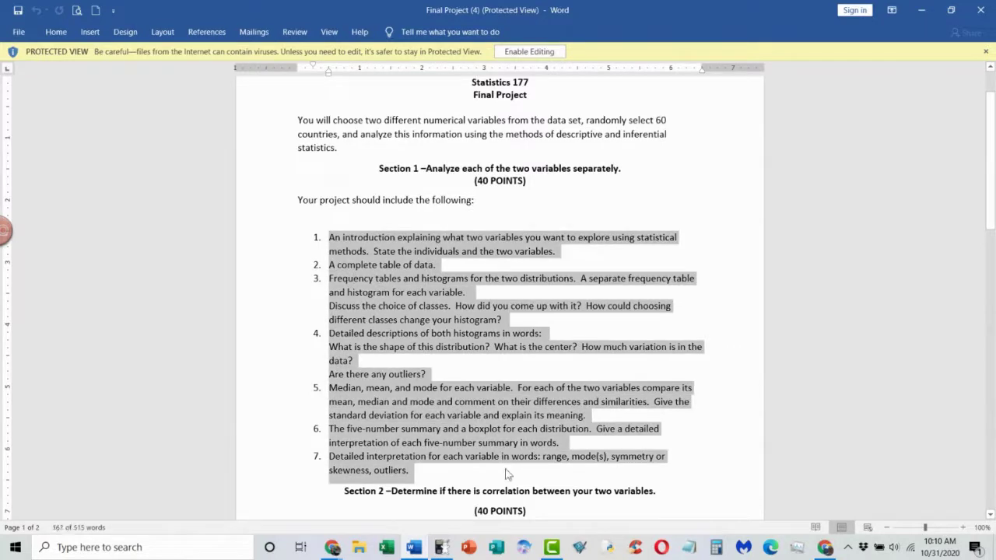
click(508, 474)
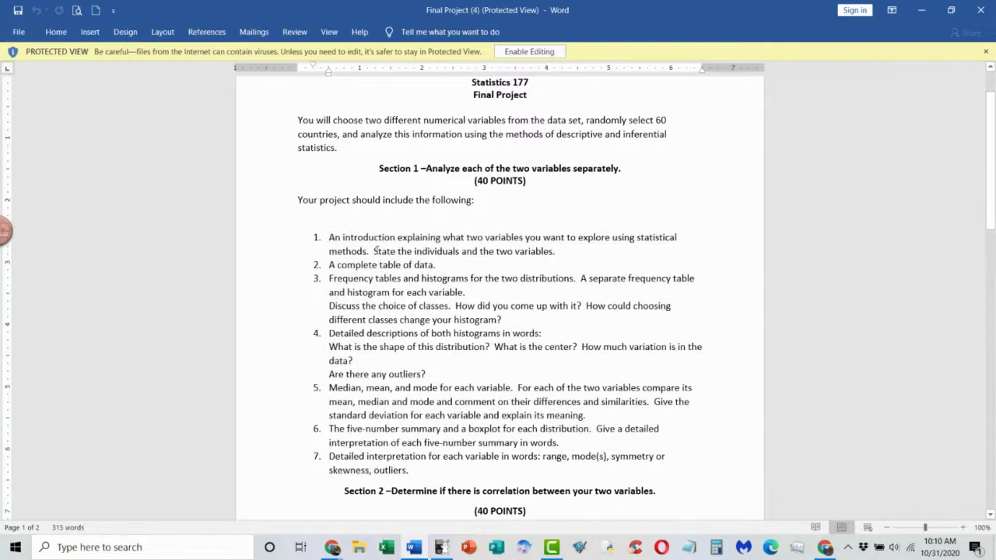
scroll(412, 358, down, 5)
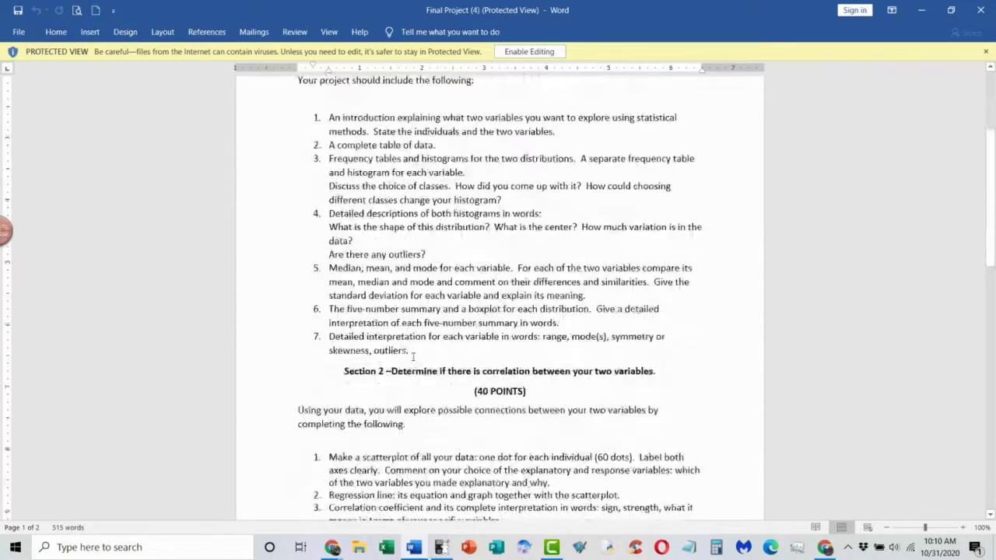
scroll(416, 362, down, 1)
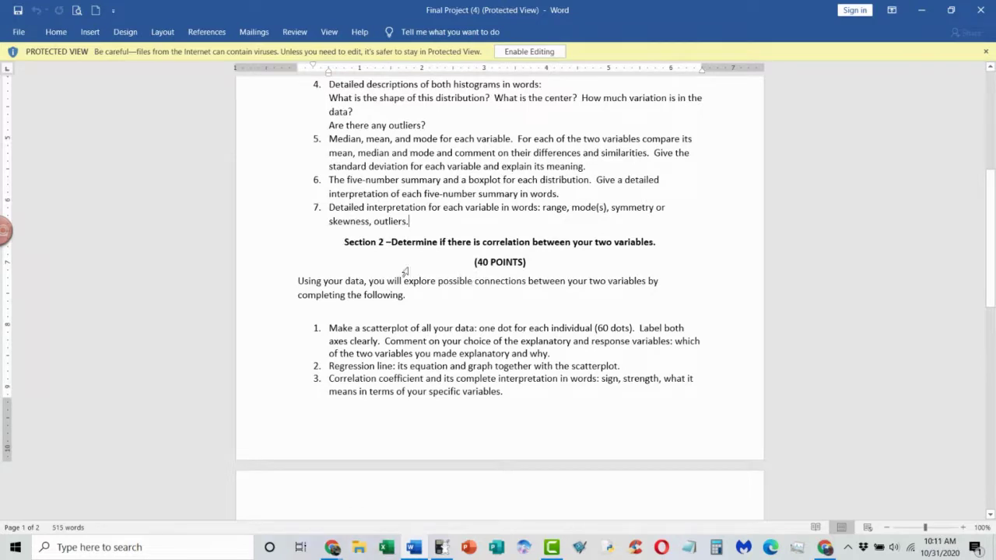
scroll(495, 301, down, 6)
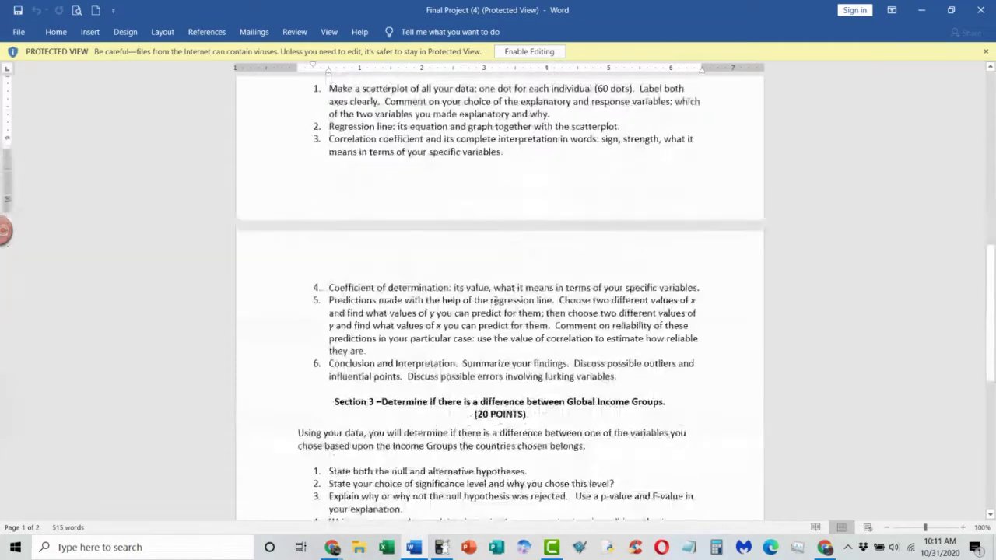
scroll(495, 300, down, 3)
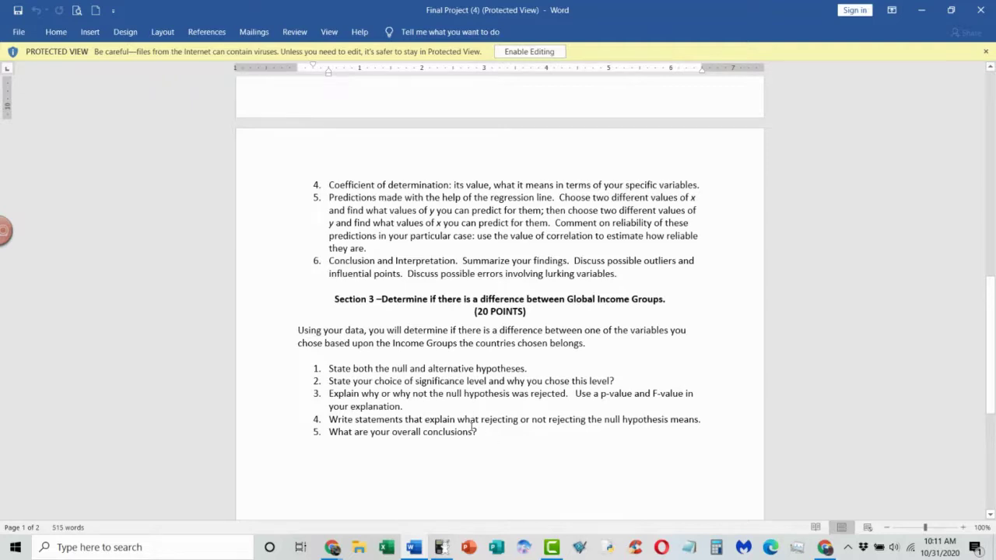
drag(472, 429, 336, 361)
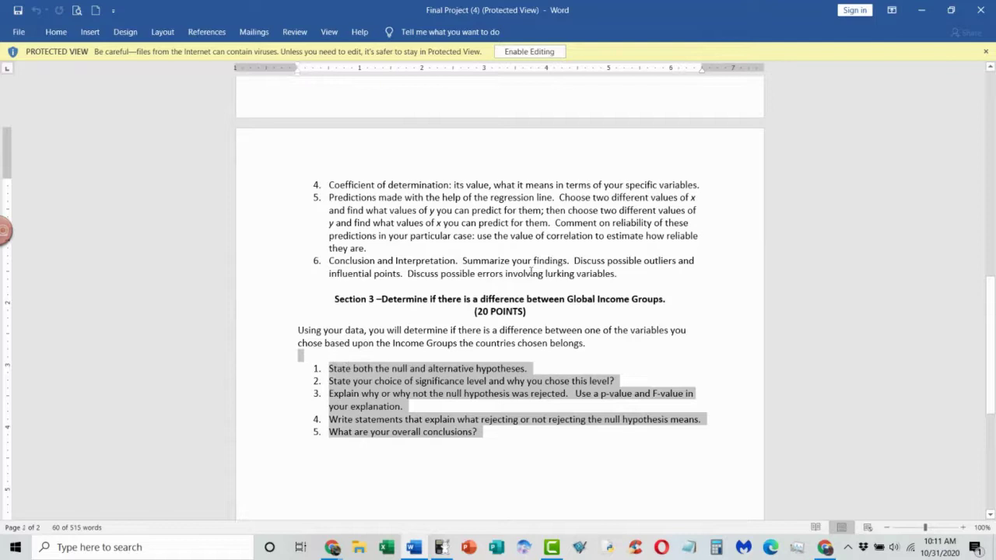
click(982, 10)
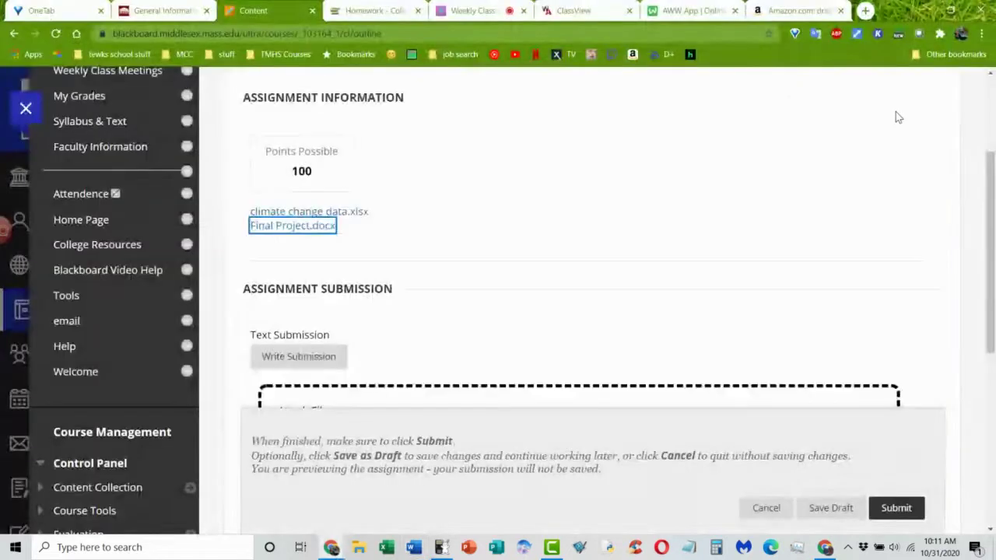
Look over the Final Project assignment preview page, including its attached files and submission area.
click(885, 176)
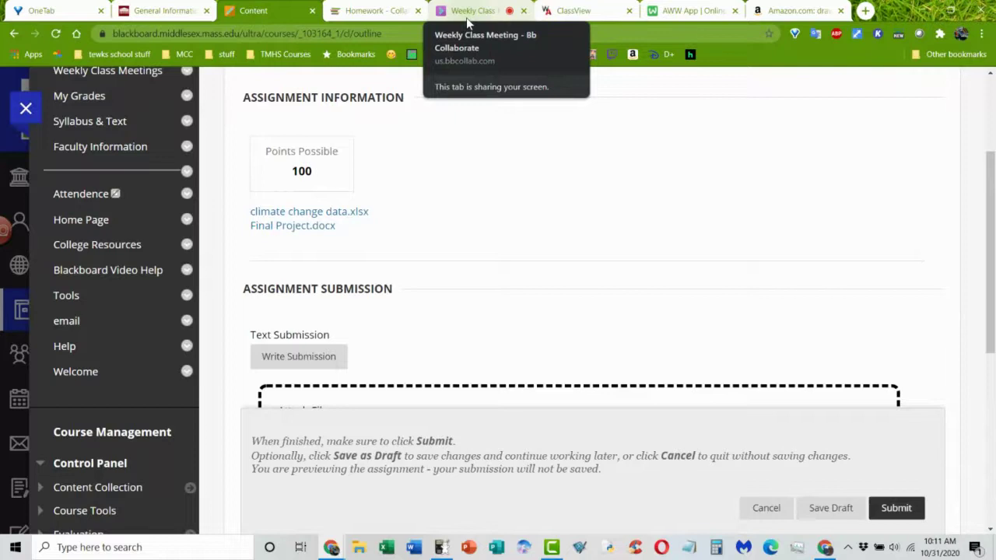
scroll(569, 314, up, 3)
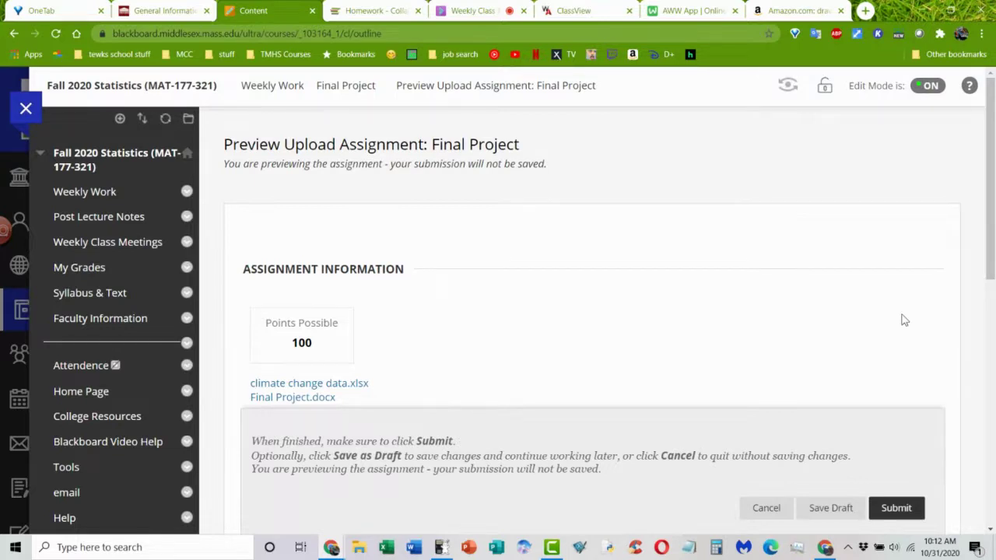
scroll(889, 319, down, 2)
scroll(889, 319, up, 2)
scroll(689, 237, down, 1)
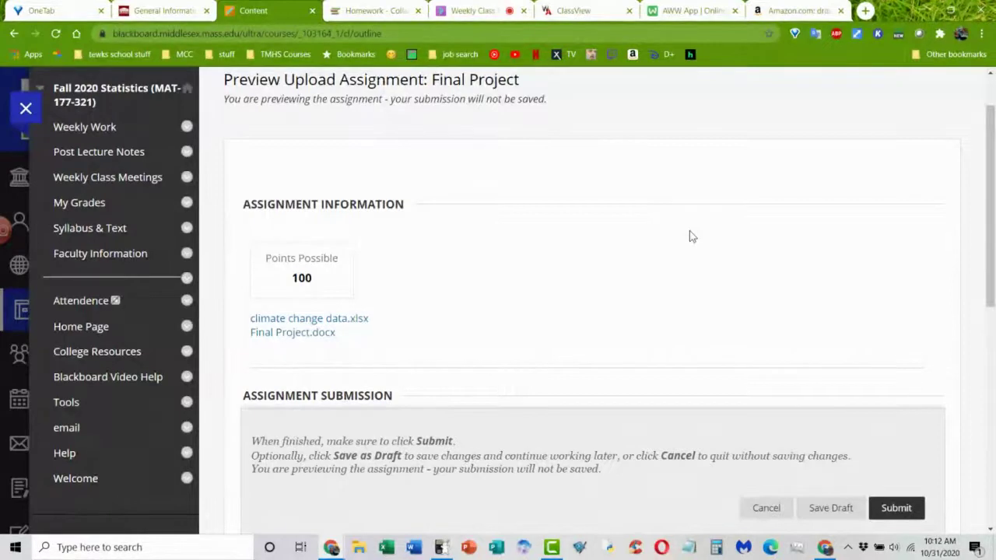
scroll(693, 233, down, 3)
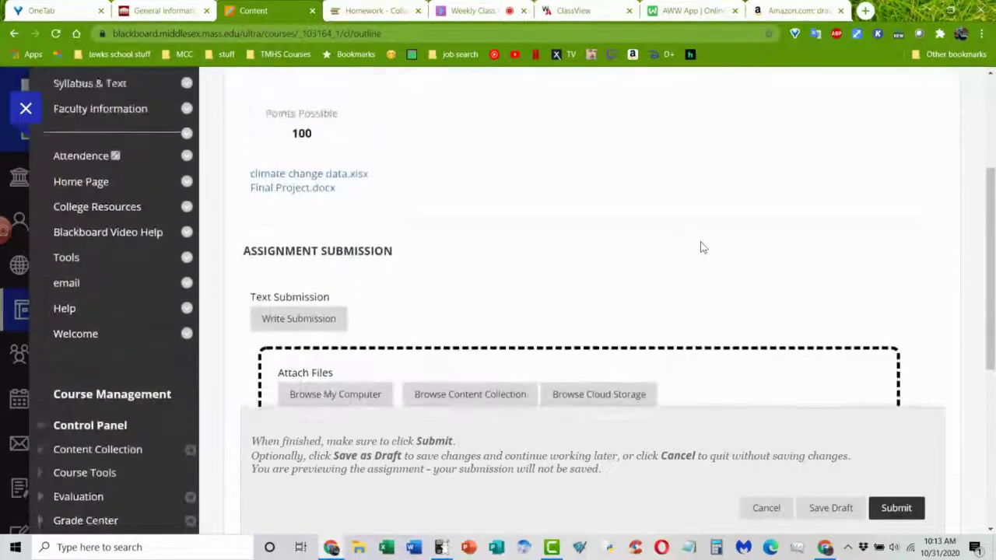
scroll(701, 247, up, 3)
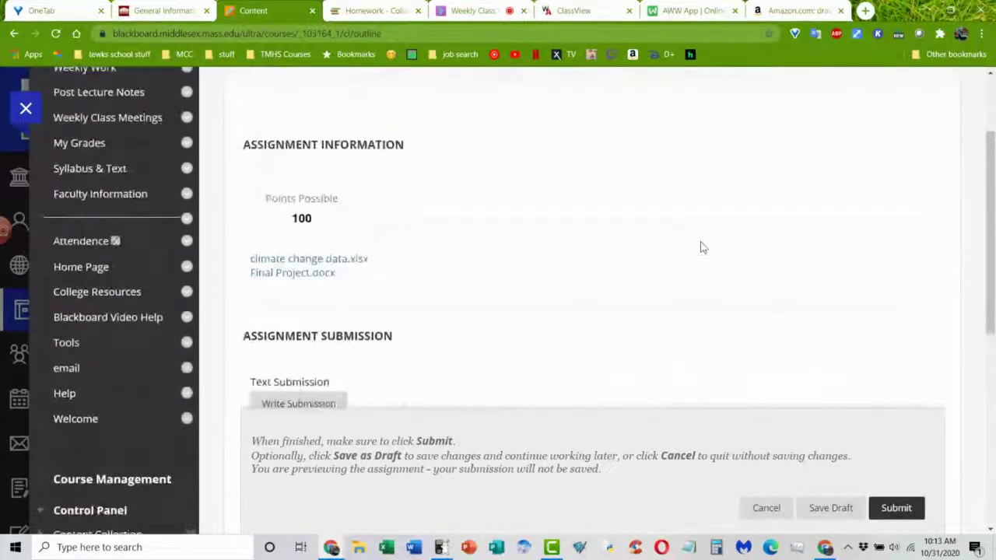
Check the class session chat for student requests, and switch to the WebAssign page for MAT 177, section 321.
click(484, 14)
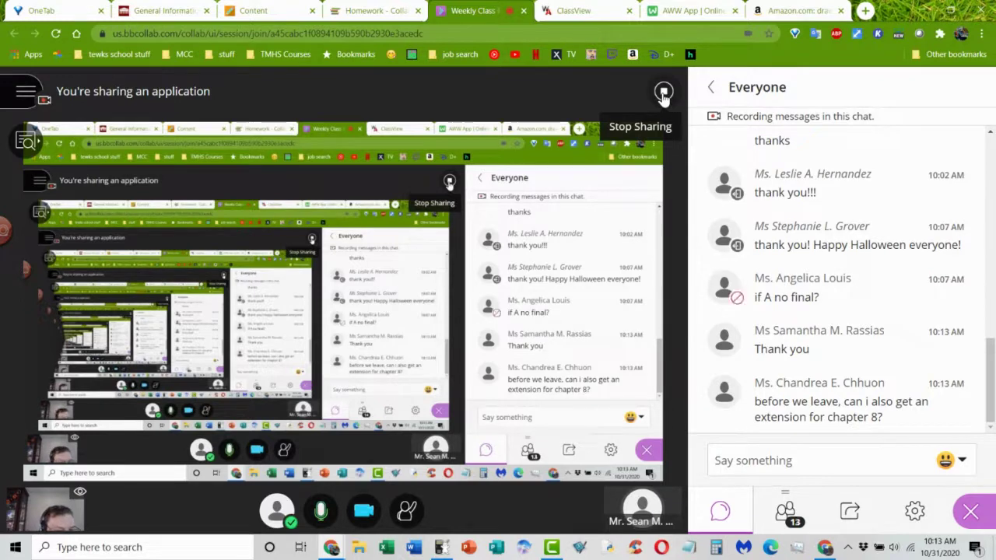
click(579, 16)
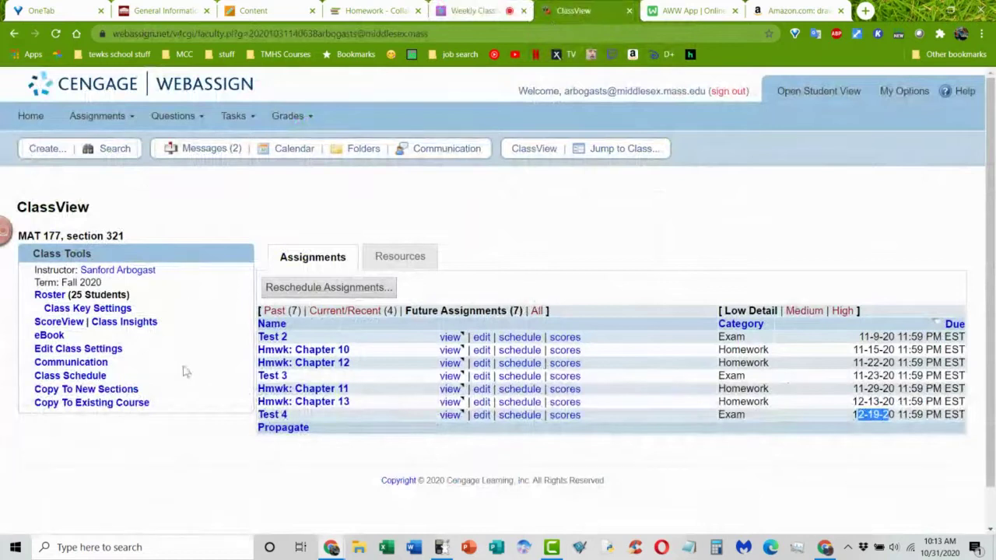
click(43, 299)
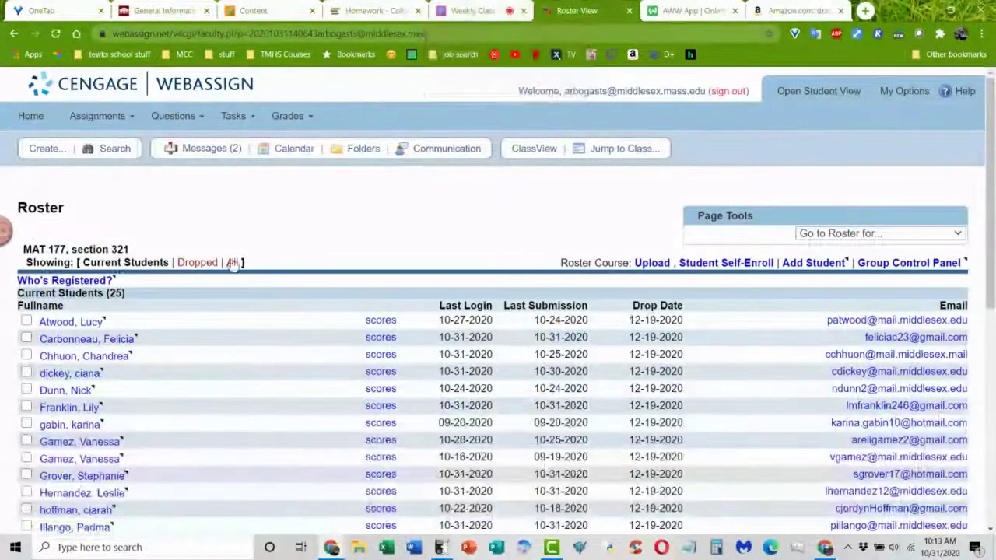
click(43, 359)
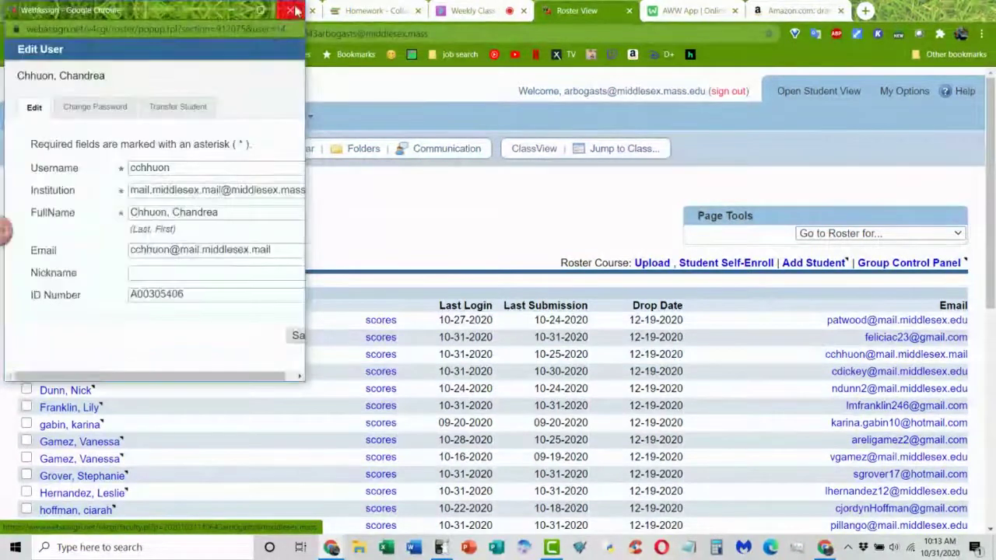
click(290, 10)
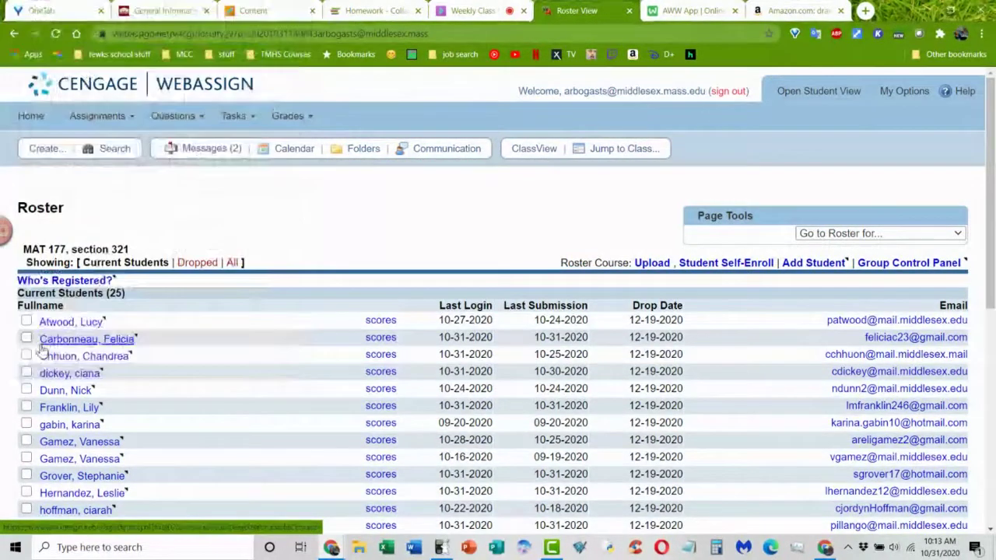
click(31, 115)
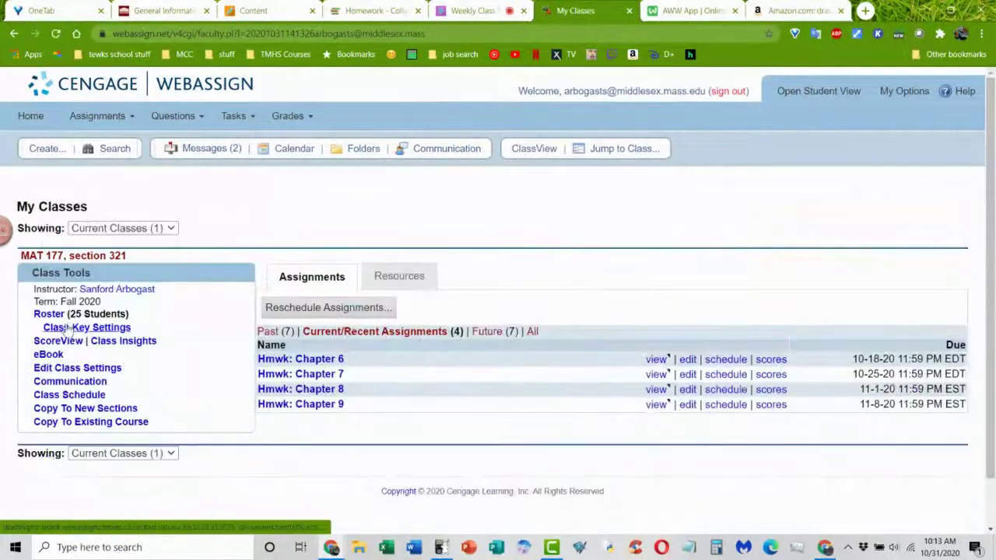
Open the ScoreView for MAT 177 and the grades summary of the student who asked for a Chapter 8 extension.
click(43, 344)
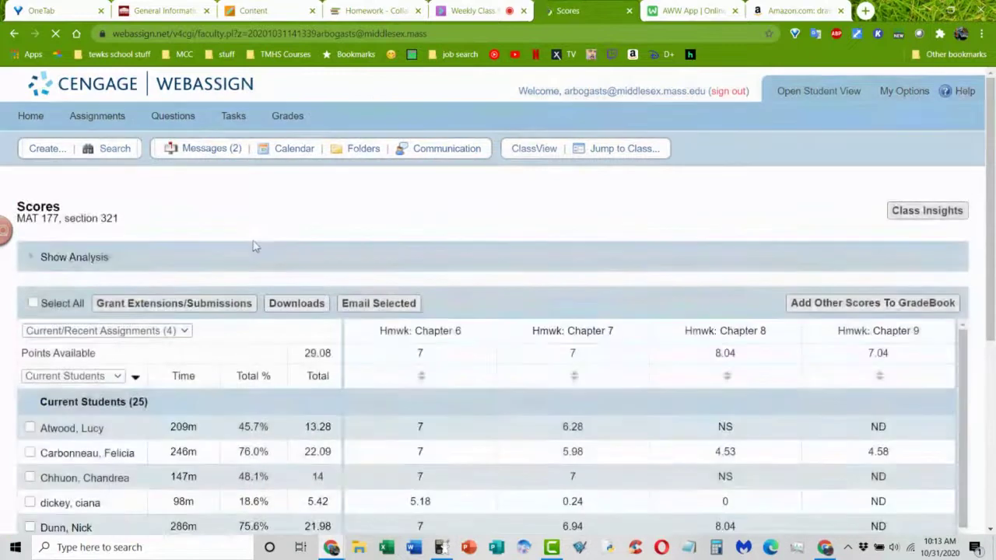
scroll(258, 236, down, 1)
scroll(257, 236, down, 3)
scroll(189, 222, down, 2)
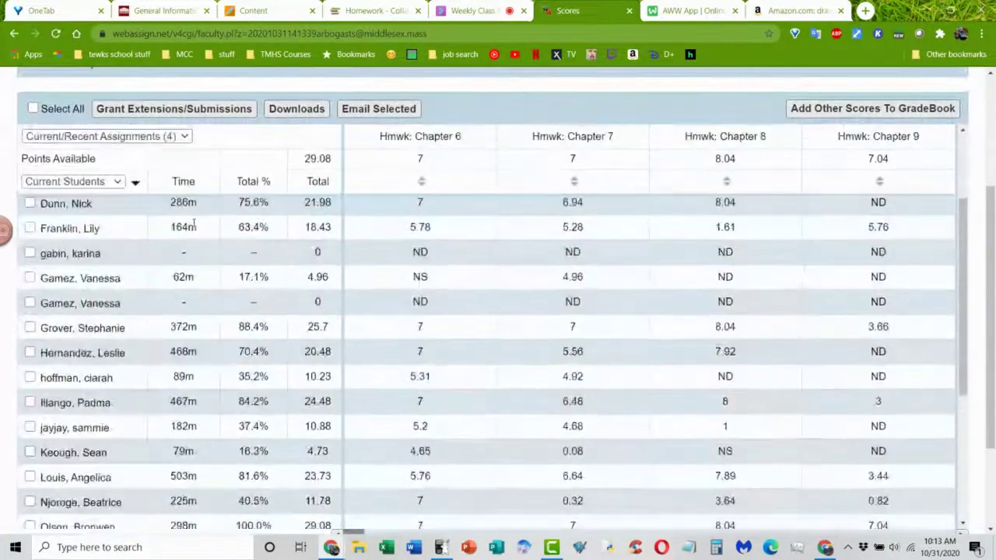
scroll(140, 257, up, 2)
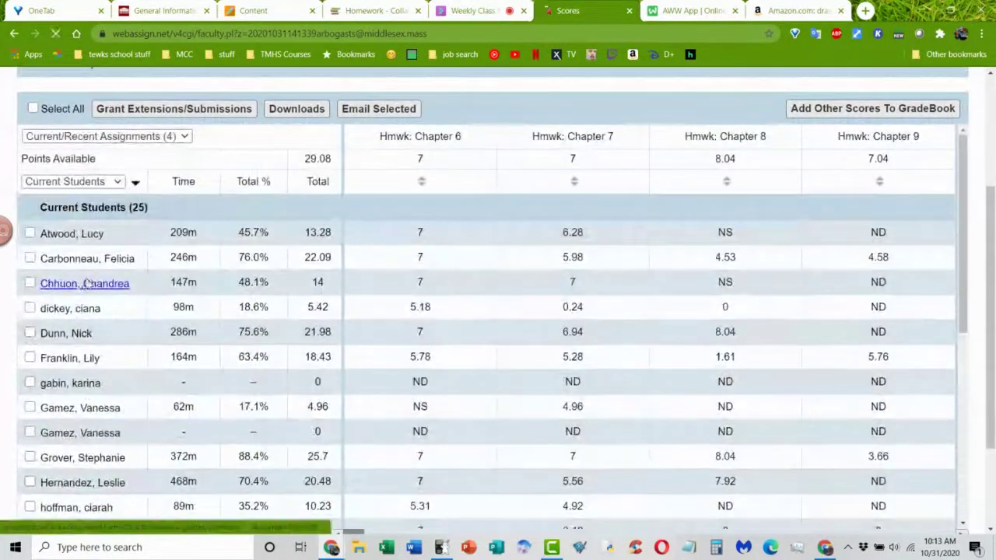
click(87, 284)
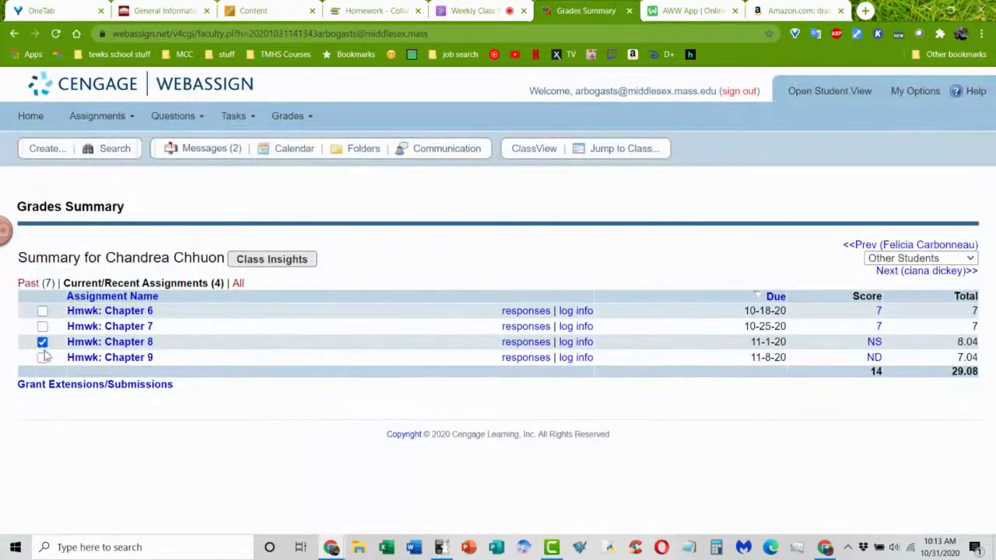
Grant the student an extension on Hmwk: Chapter 8 until Nov 8 2020 11:59 PM, and save it.
click(91, 389)
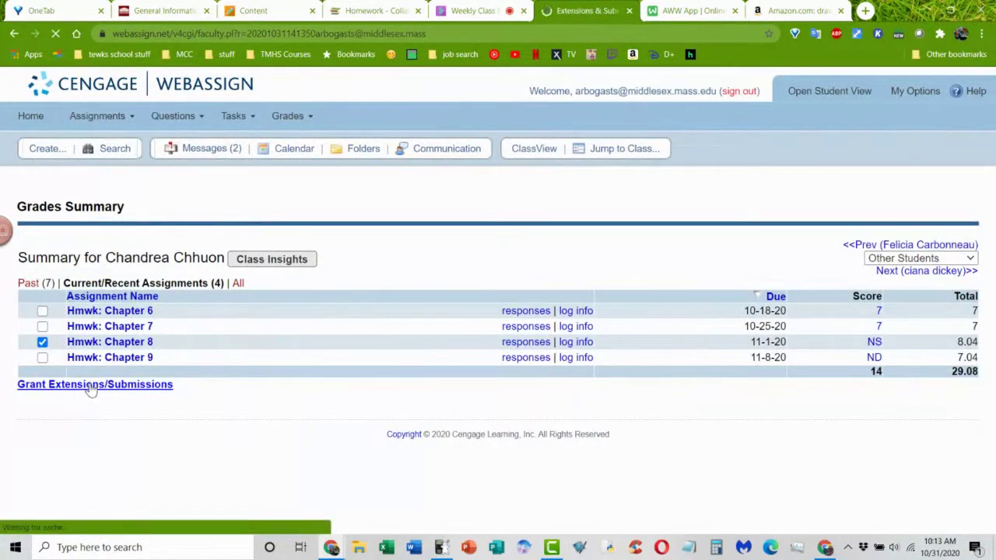
click(356, 311)
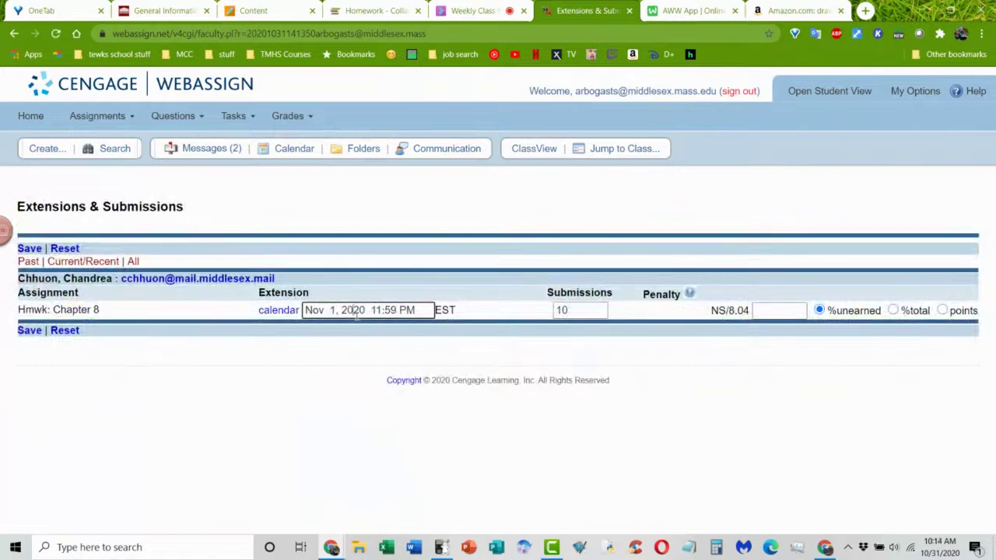
triple_click(356, 311)
text(Nov 8 2020 11:59 PM)
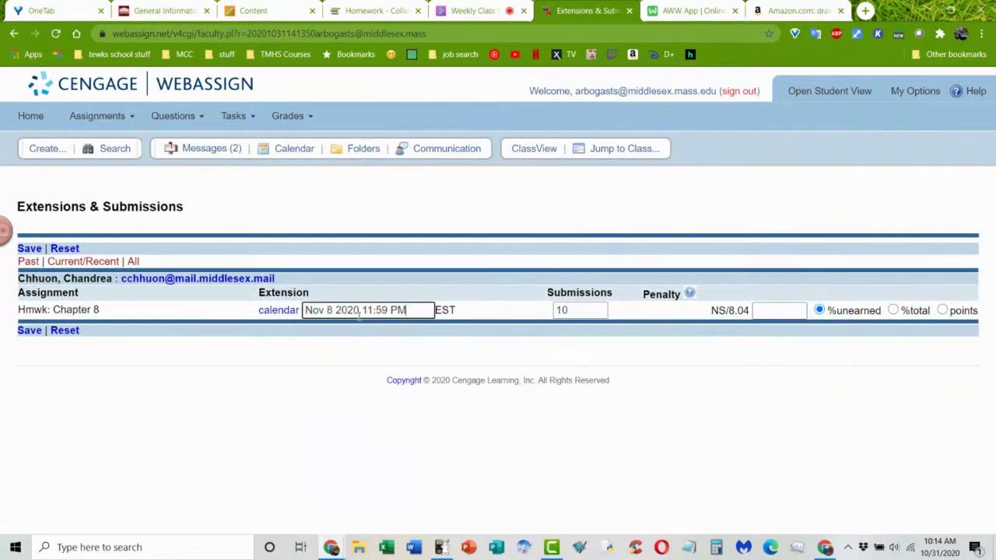
click(30, 330)
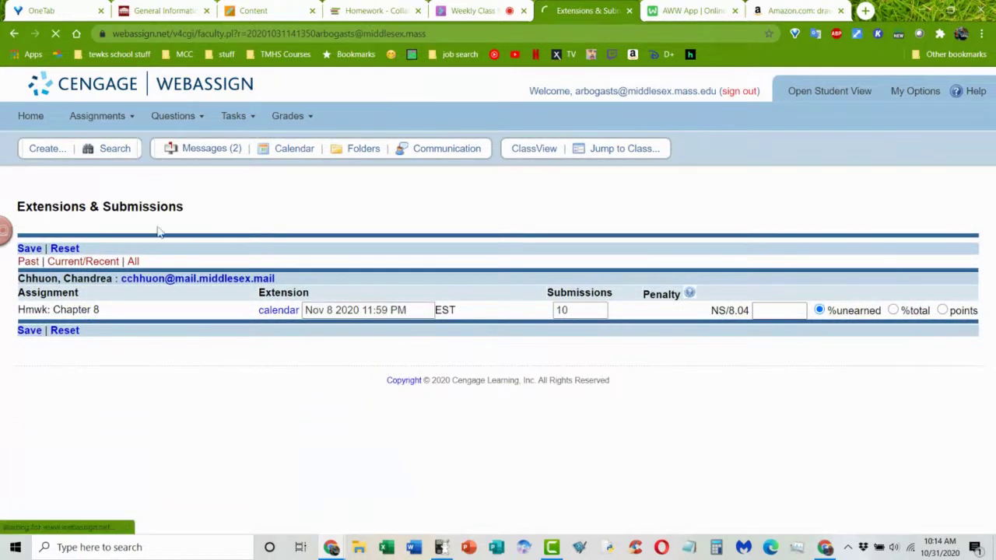
Return to the class ScoreView for MAT 177, and check the class session chat for further messages.
click(49, 132)
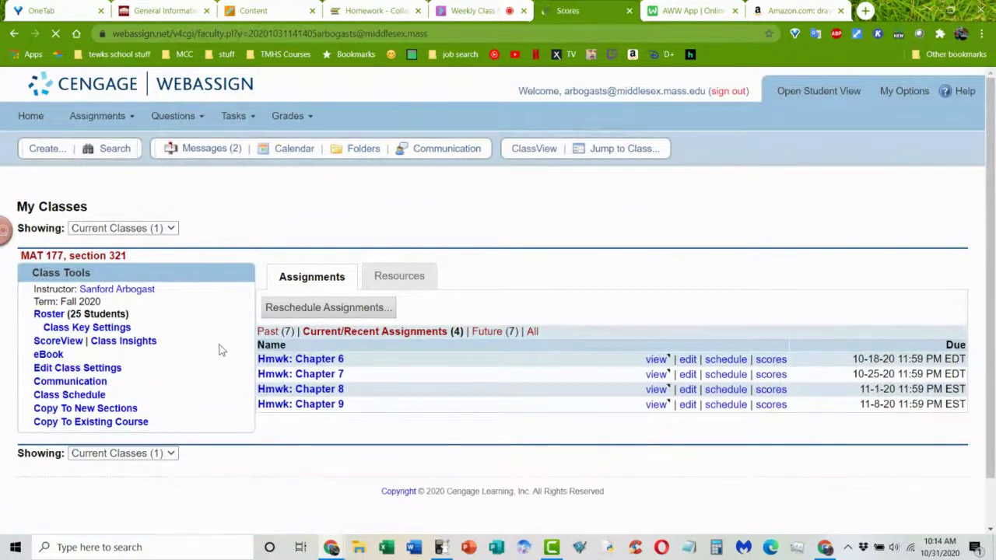
scroll(296, 337, down, 3)
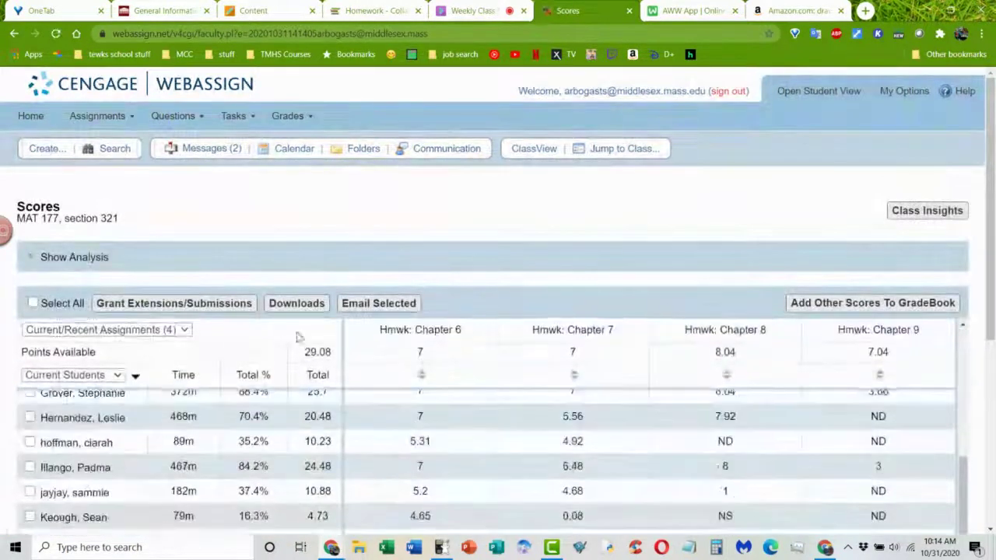
click(471, 10)
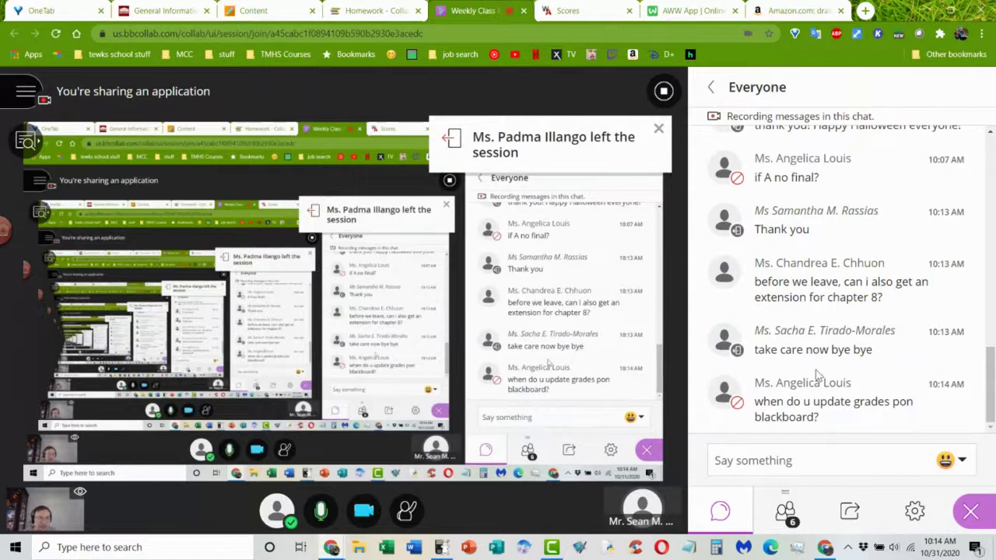
click(385, 12)
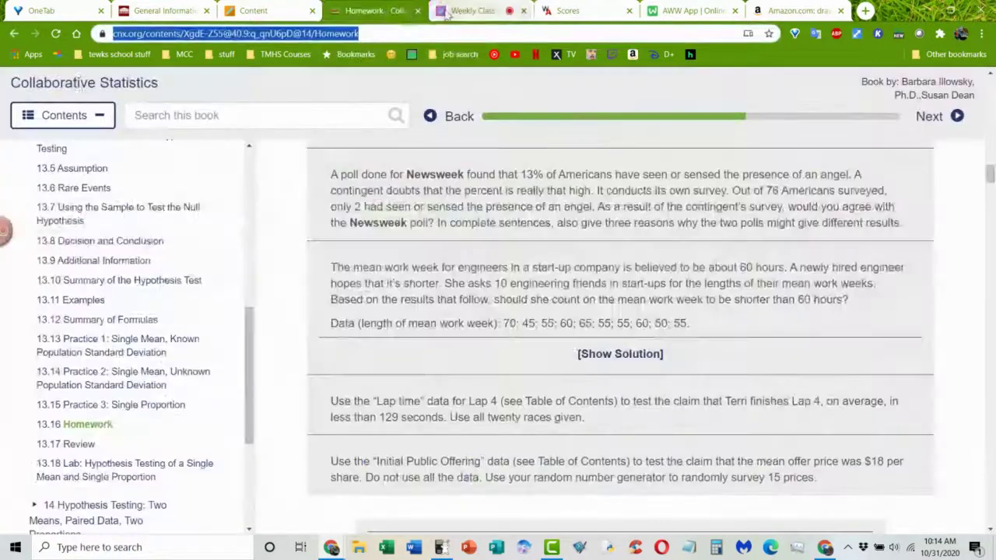
click(446, 13)
click(393, 12)
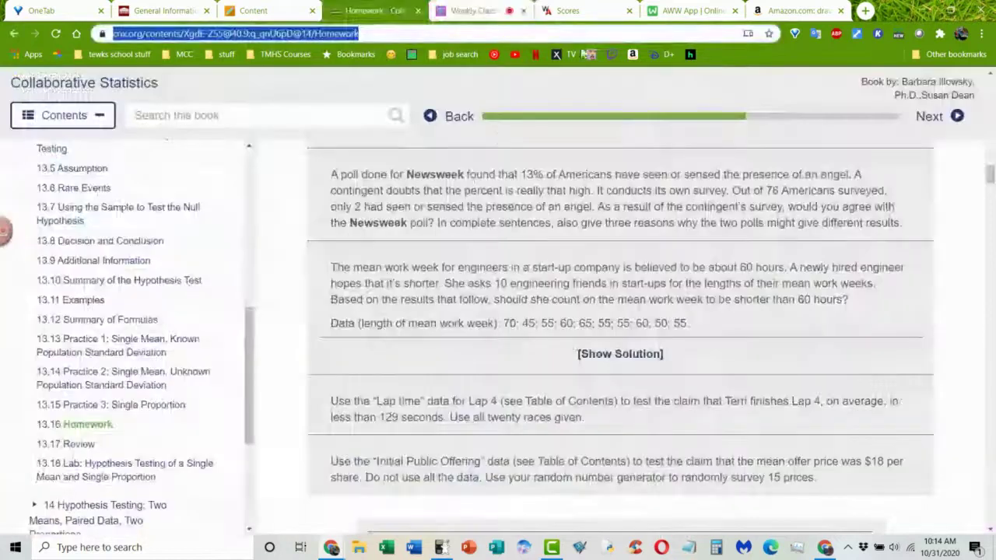
In the WebAssign scores, open the requesting student's grades summary and the extension form for Hmwk: Chapter 7 and Hmwk: Chapter 8.
click(595, 17)
scroll(407, 273, down, 5)
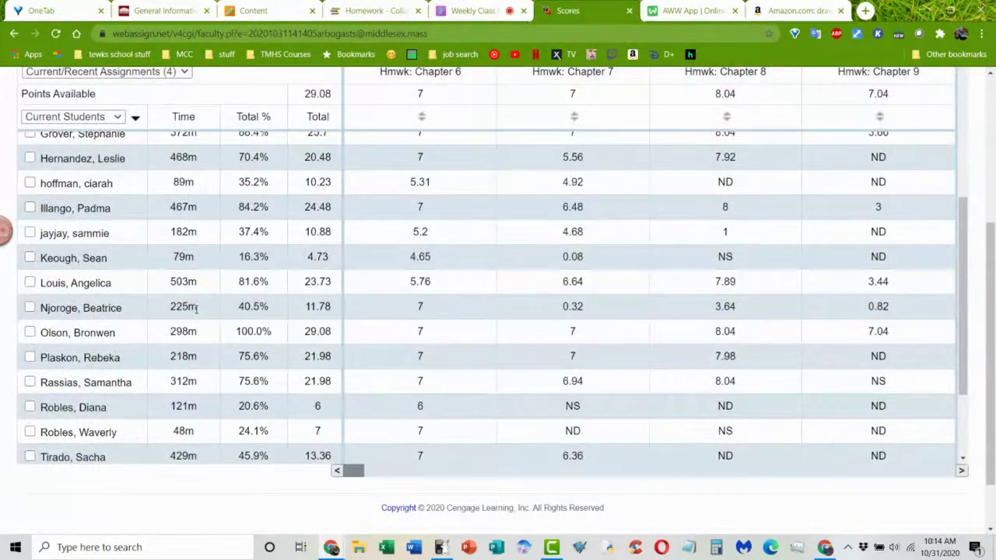
click(62, 263)
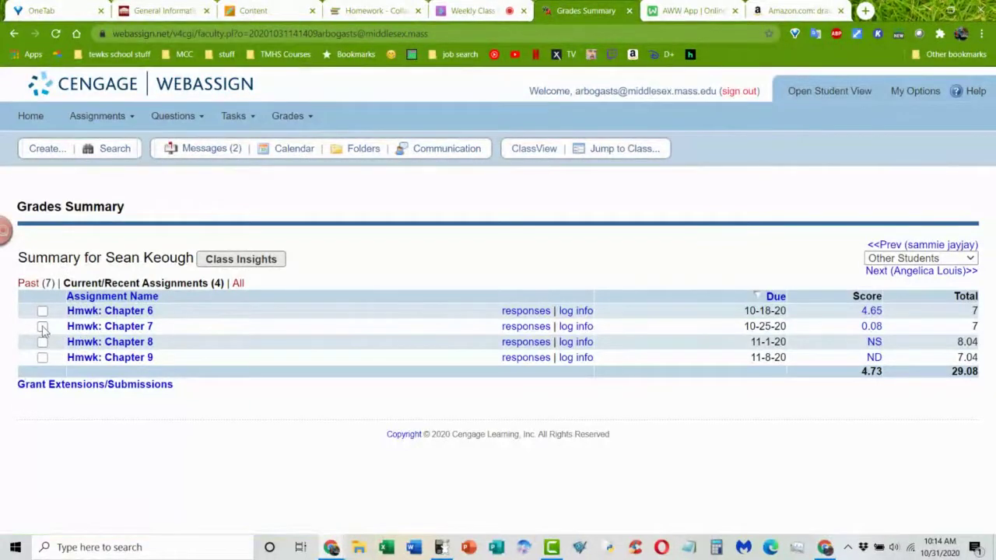
click(42, 385)
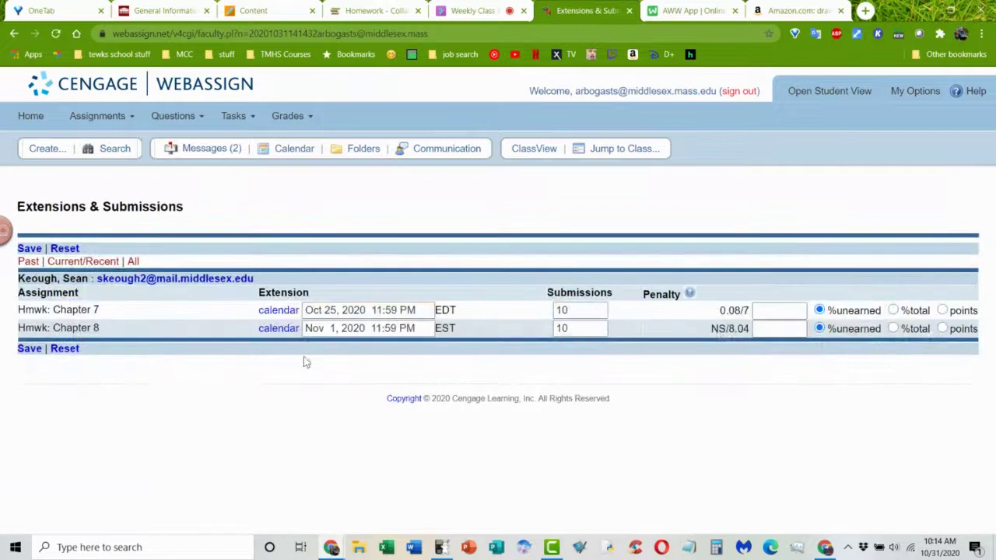
Grant the student extensions on Hmwk: Chapter 7 and Hmwk: Chapter 8 until Nov 8 2020 11:59 PM, and save them.
triple_click(348, 313)
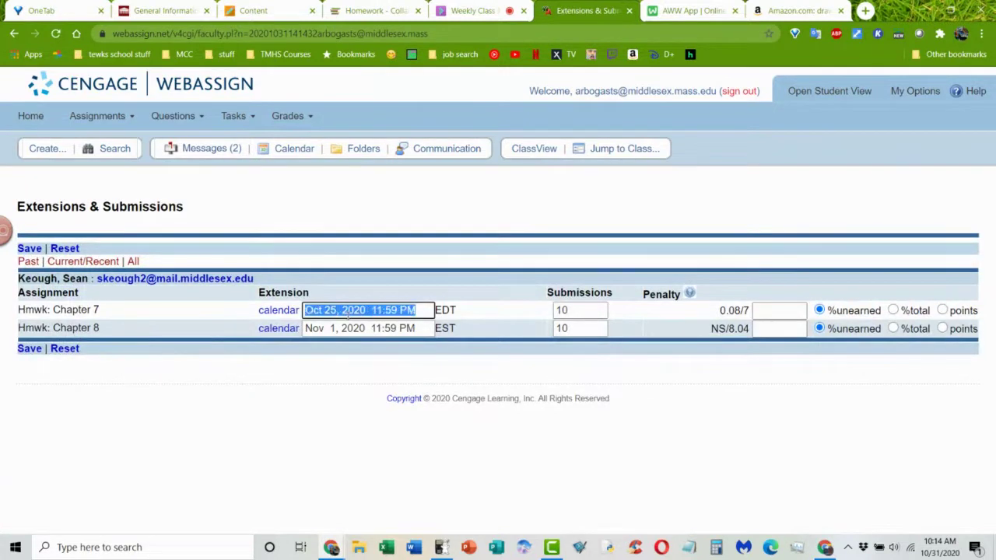
text(Nov 8 2020 11:59 PM)
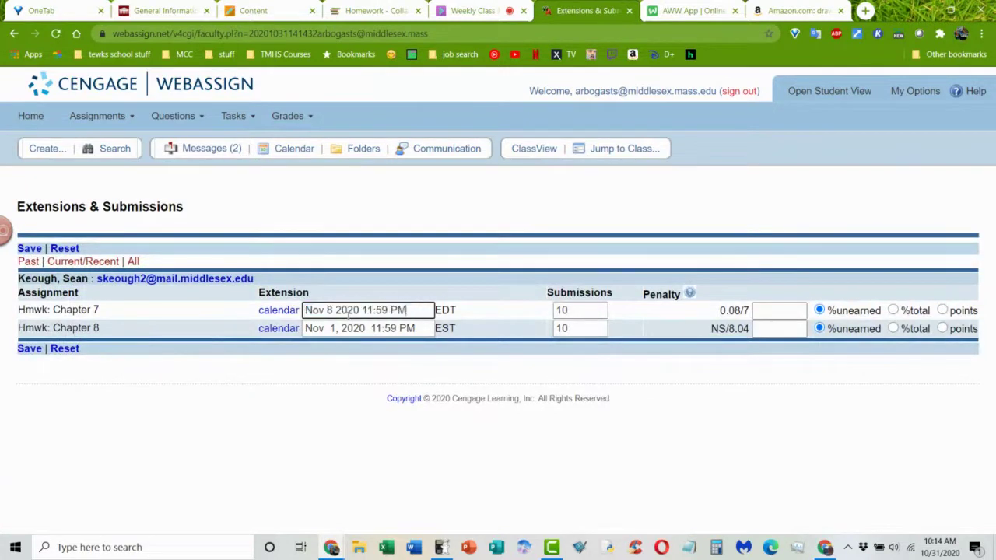
triple_click(369, 330)
text(Nov 8 2020 11:59 PM)
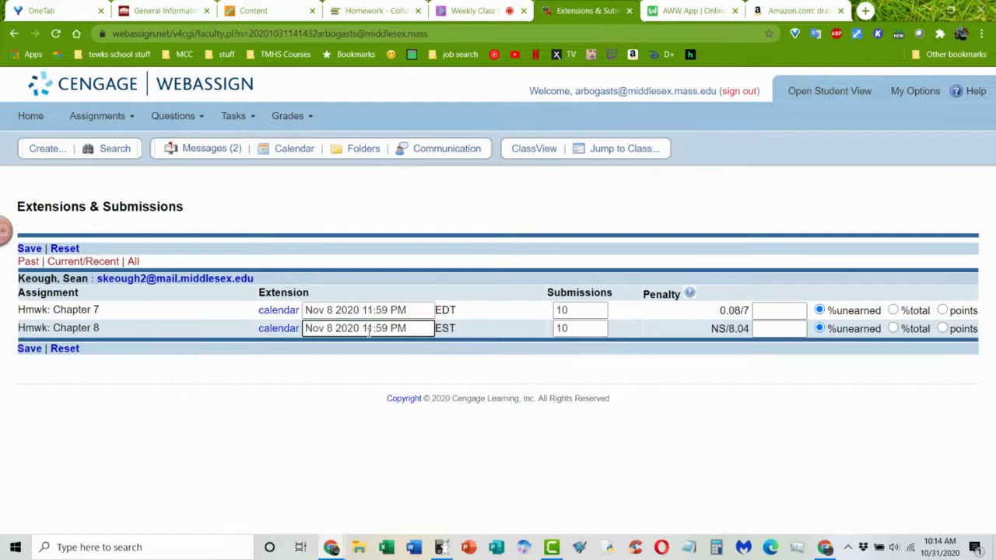
click(28, 350)
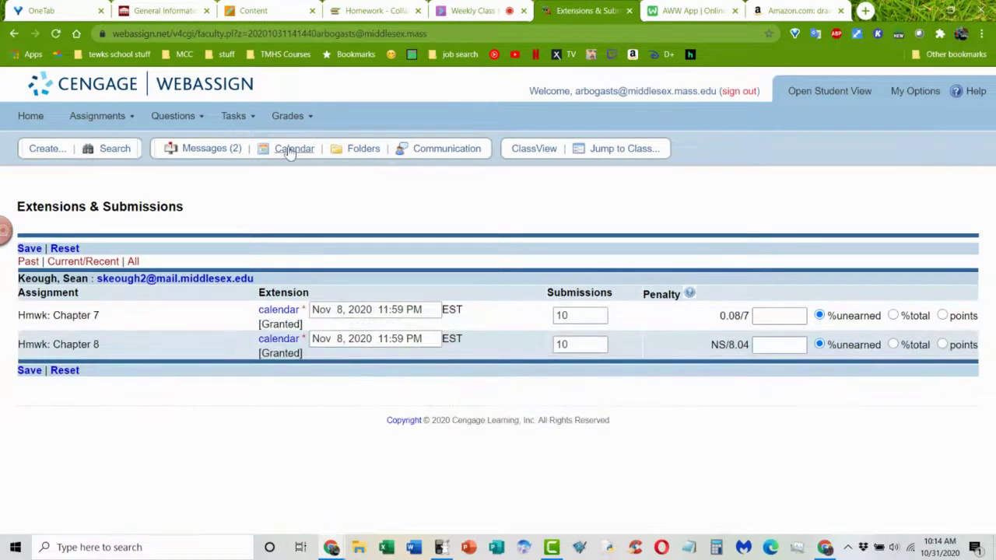
Open the unanswered extension requests for MAT 177, section 321, and move the Chapter 7 and Chapter 8 requests to answered.
click(210, 149)
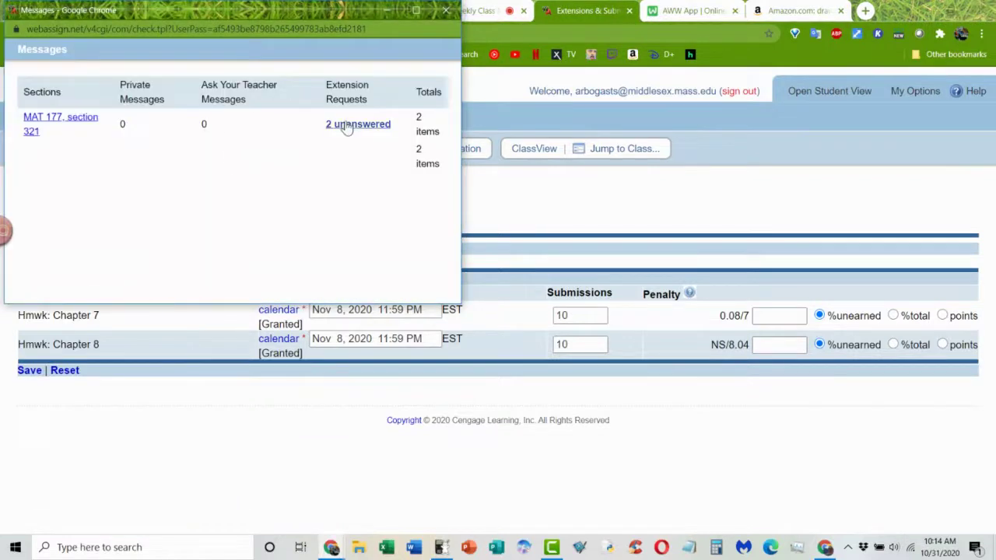
click(344, 126)
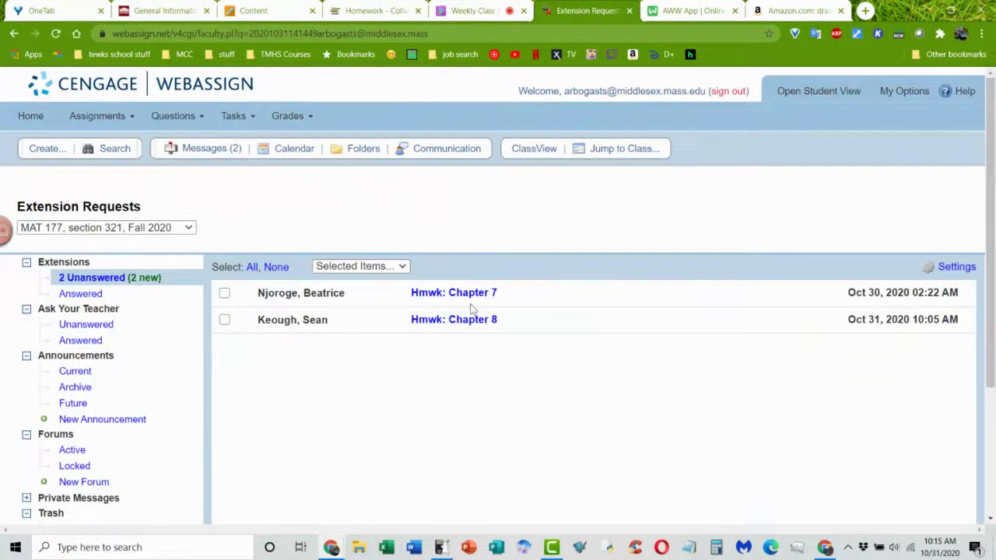
click(225, 322)
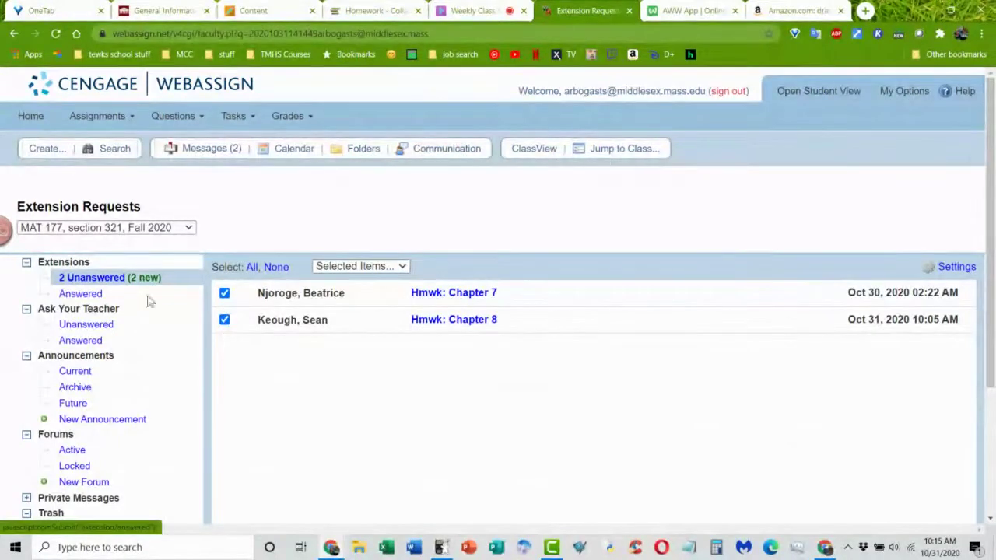
click(344, 267)
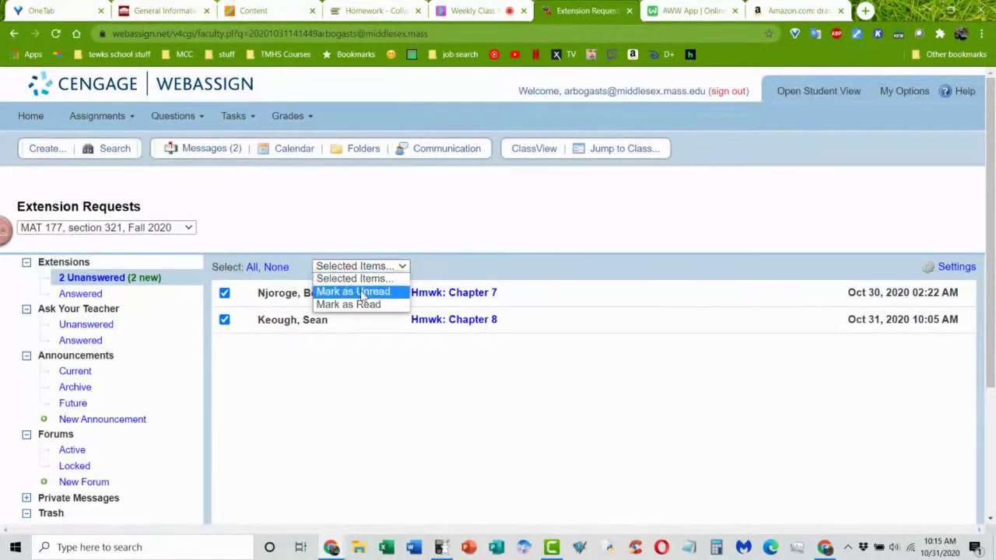
click(475, 293)
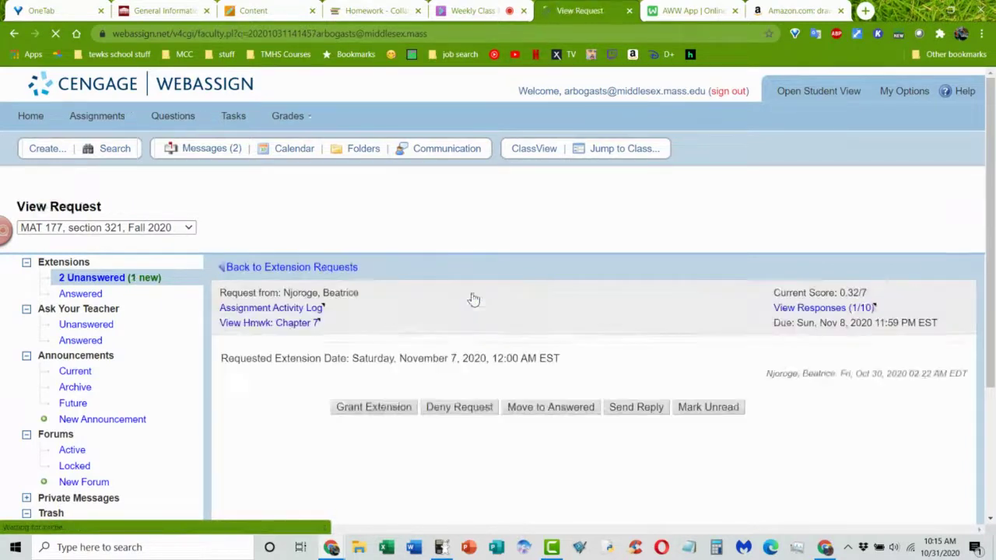
click(555, 413)
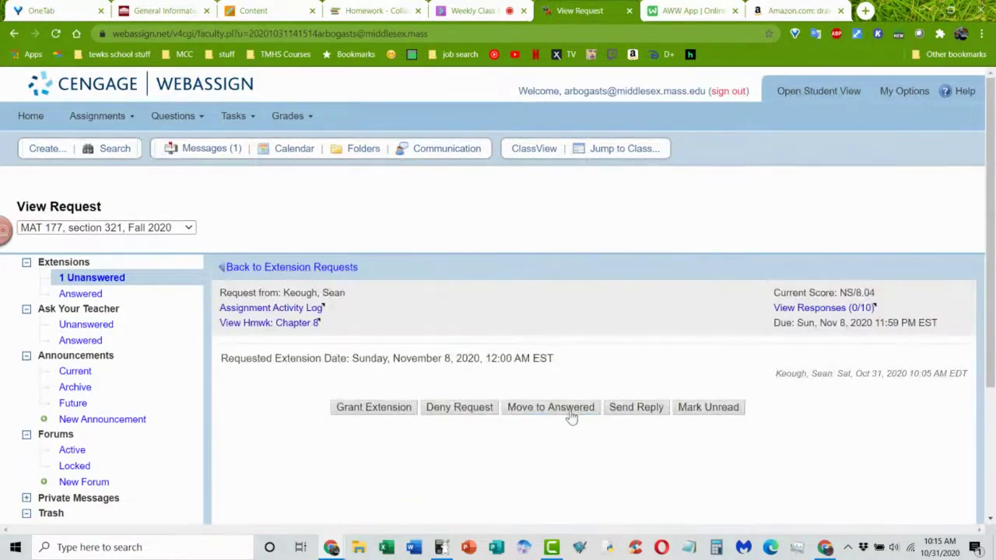
Return to the class session to check the chat, and stop sharing the application.
key(ctrl+shift+Tab)
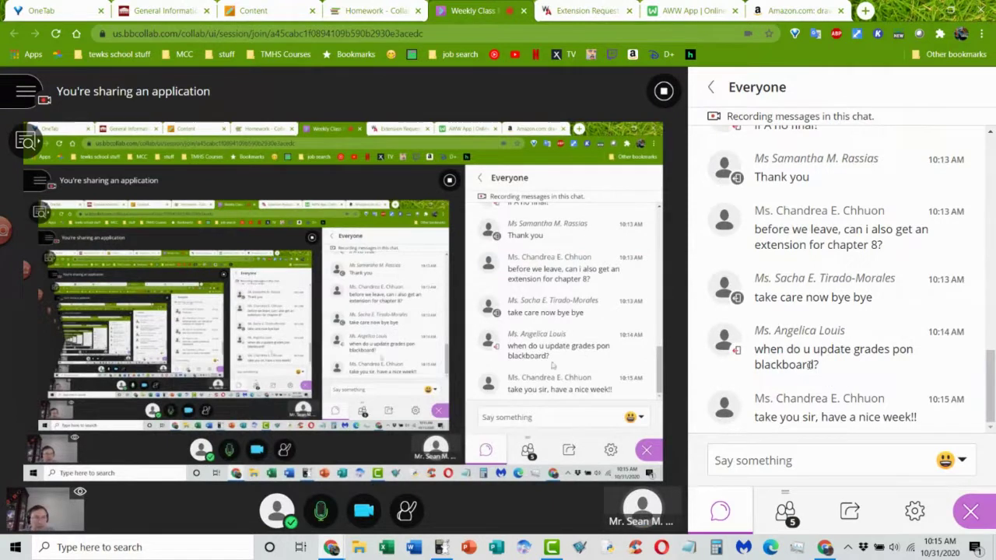
click(665, 93)
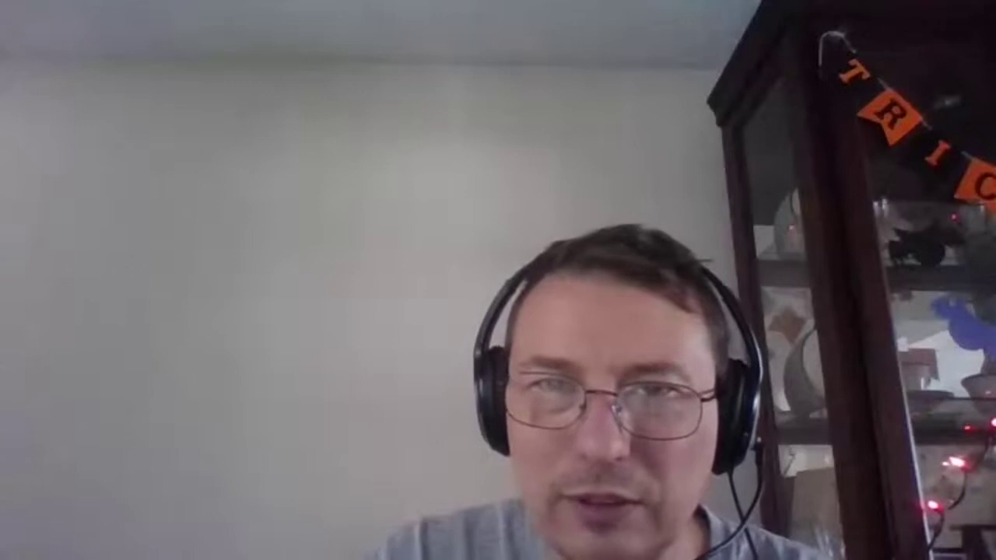